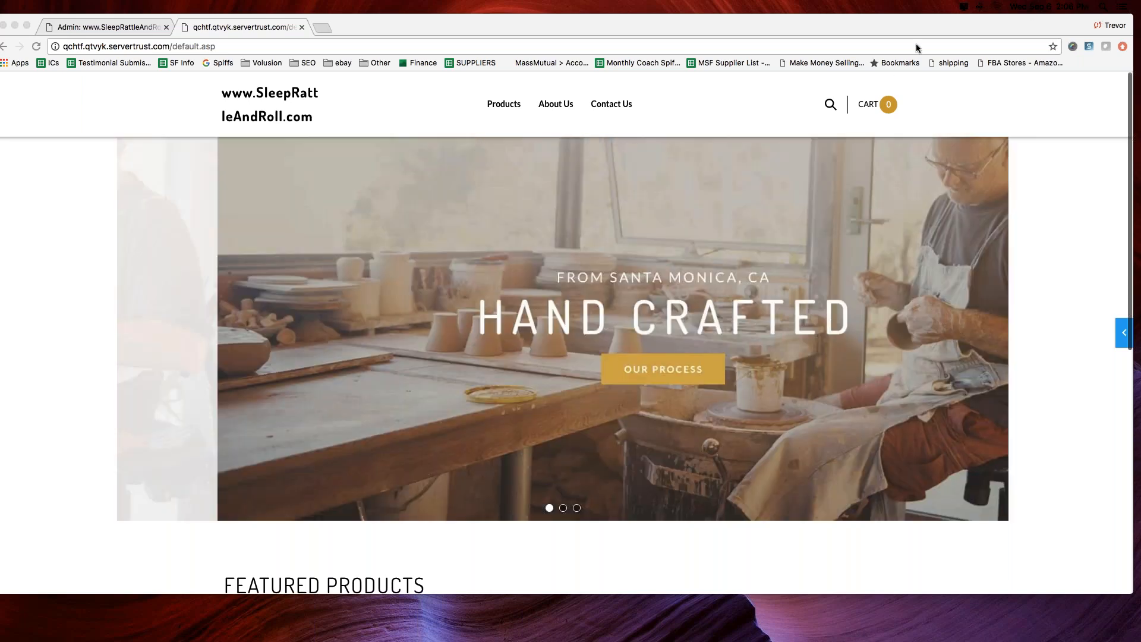
# Step: Open the My Account page from the storefront's footer links
pyautogui.scroll(-8, 618, 238)
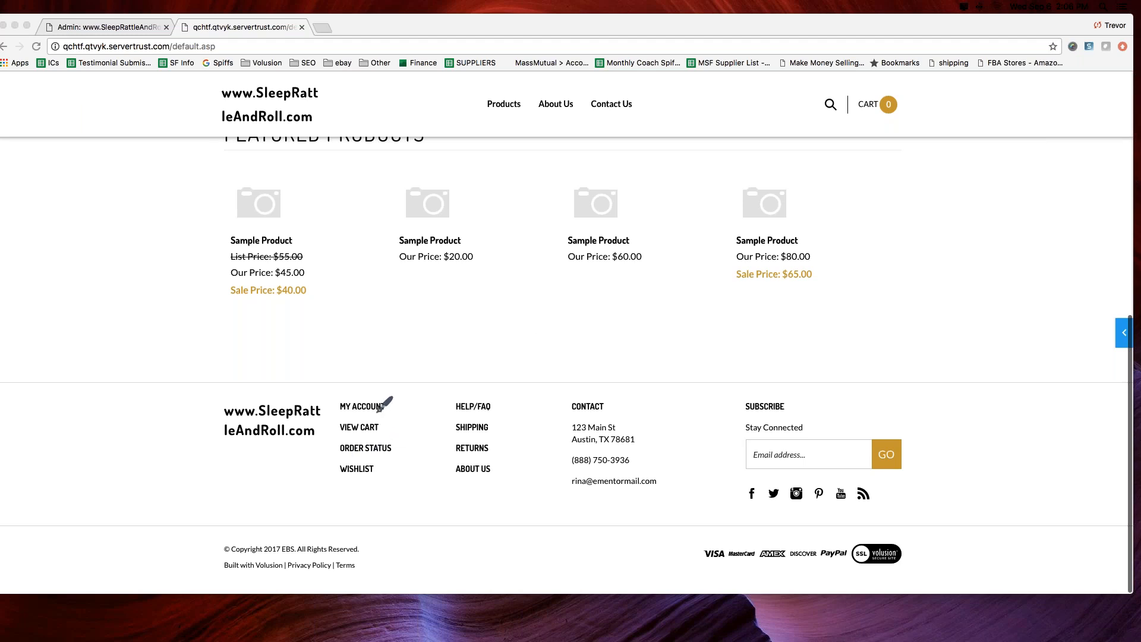
pyautogui.moveTo(434, 328)
pyautogui.mouseDown()
pyautogui.moveTo(354, 389)
pyautogui.moveTo(376, 390)
pyautogui.moveTo(390, 411)
pyautogui.mouseUp()
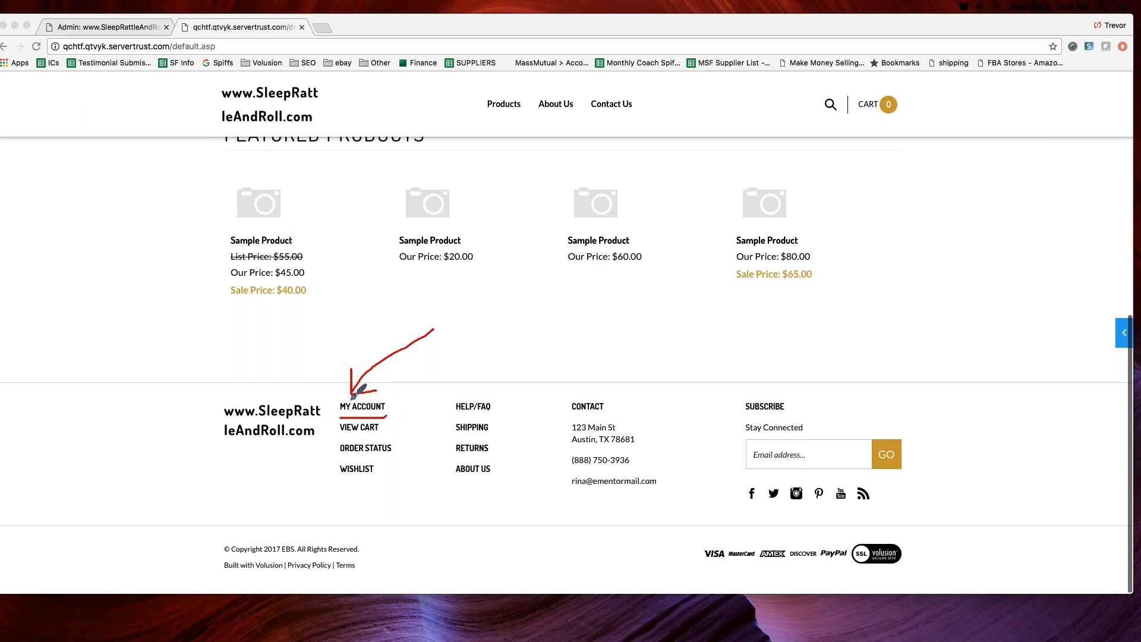
pyautogui.moveTo(381, 416)
pyautogui.mouseDown()
pyautogui.moveTo(342, 385)
pyautogui.moveTo(324, 407)
pyautogui.moveTo(354, 425)
pyautogui.mouseUp()
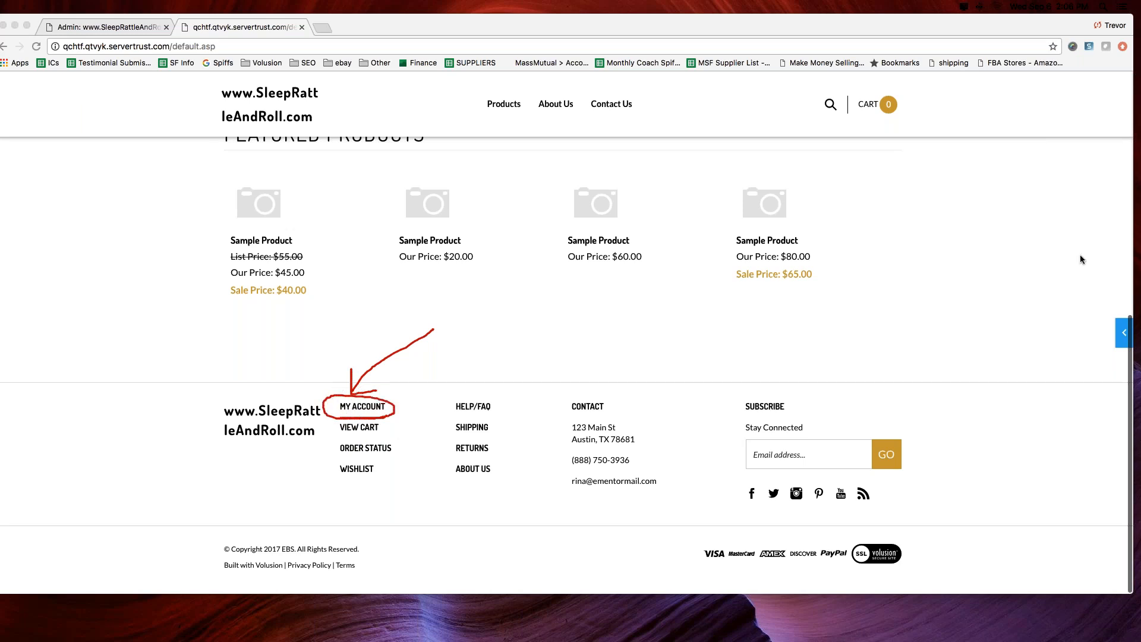
pyautogui.click(1126, 182)
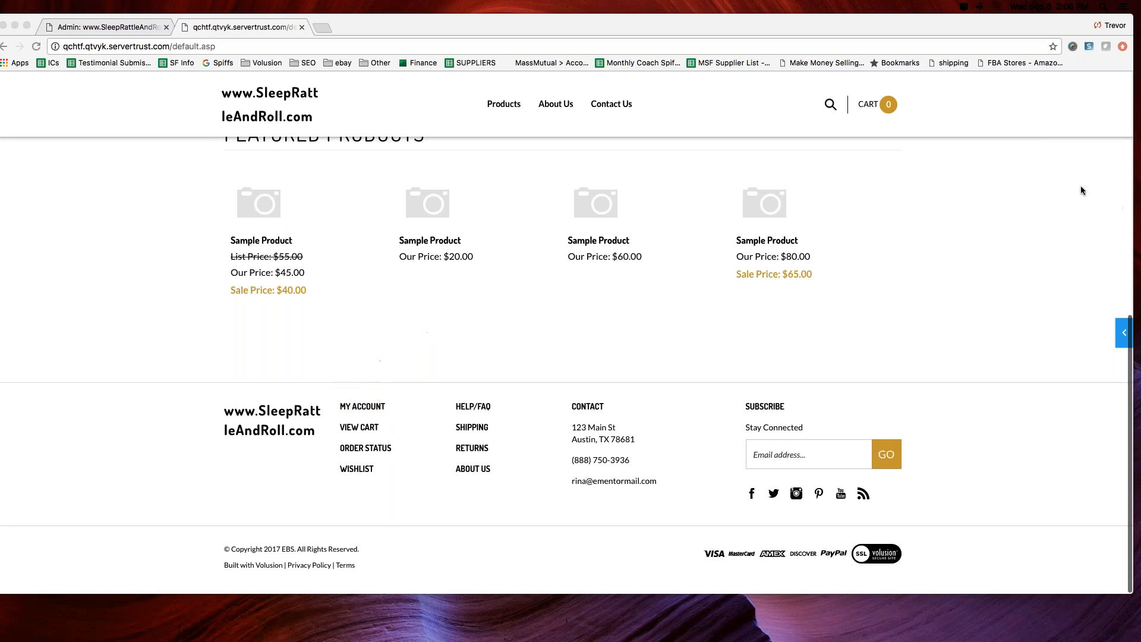
pyautogui.click(359, 406)
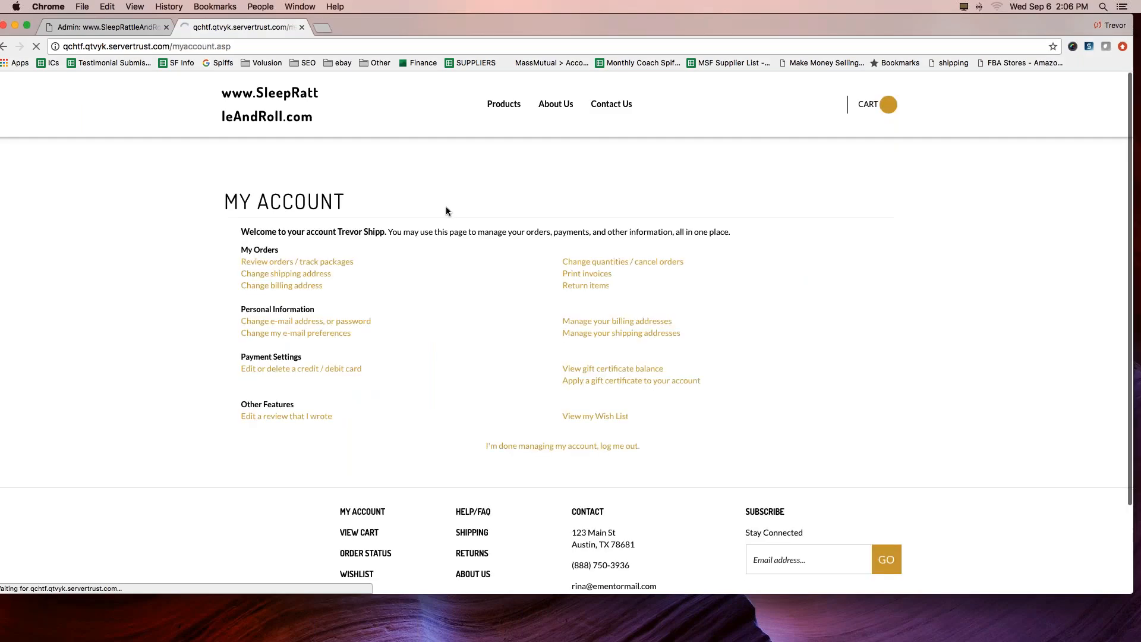
# Step: Log out of the store through the content builder's options and open the customer login page for My Account
pyautogui.click(1124, 328)
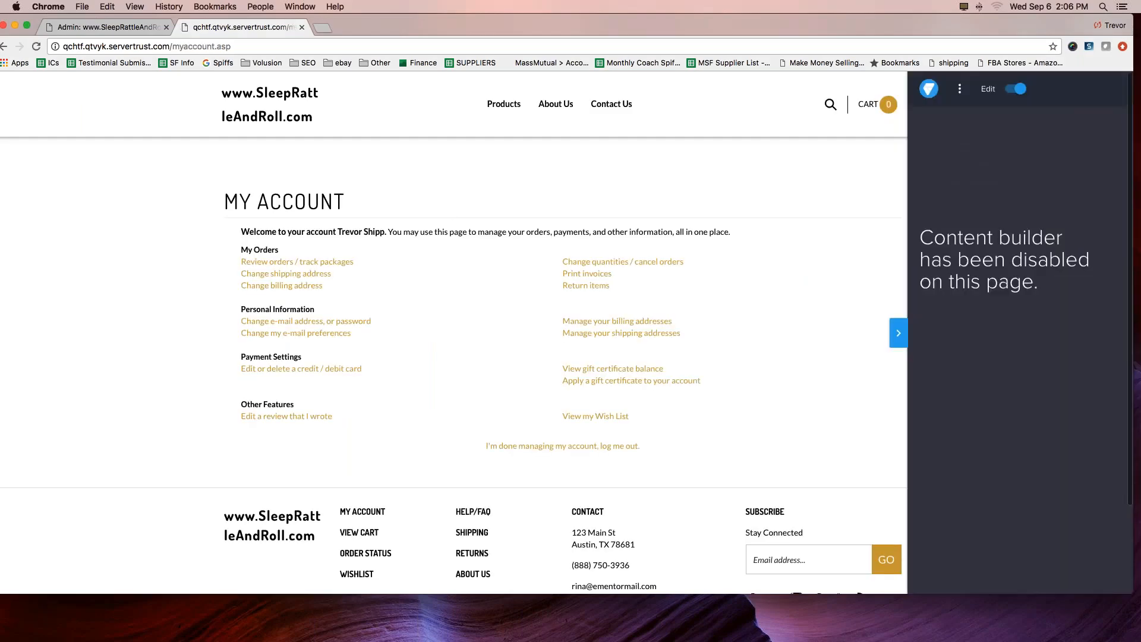
pyautogui.click(965, 208)
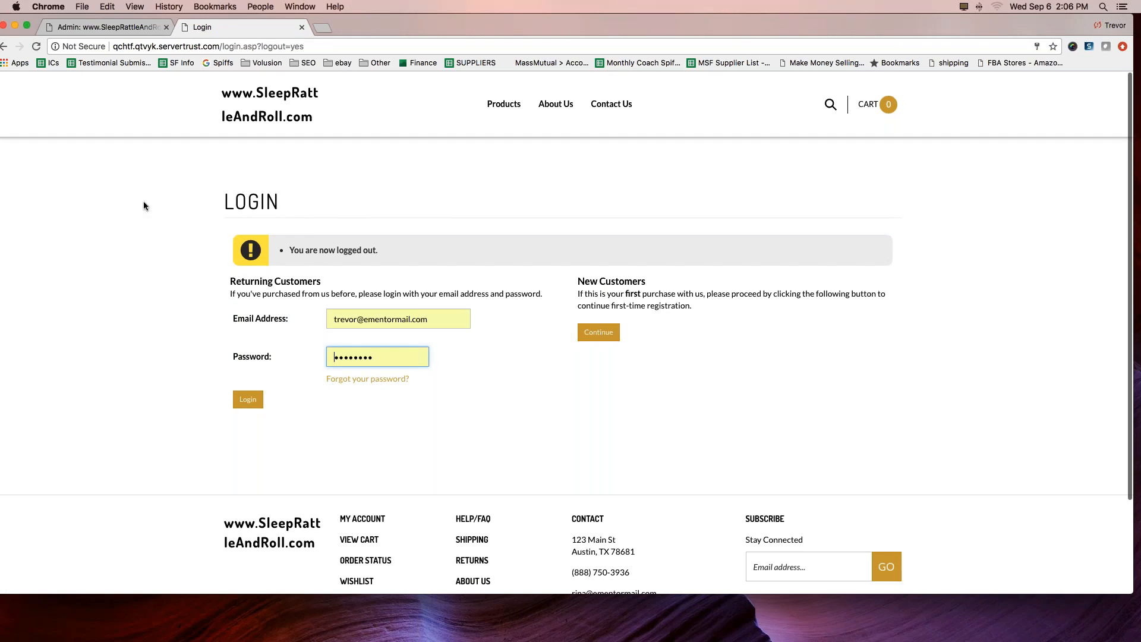
pyautogui.click(373, 521)
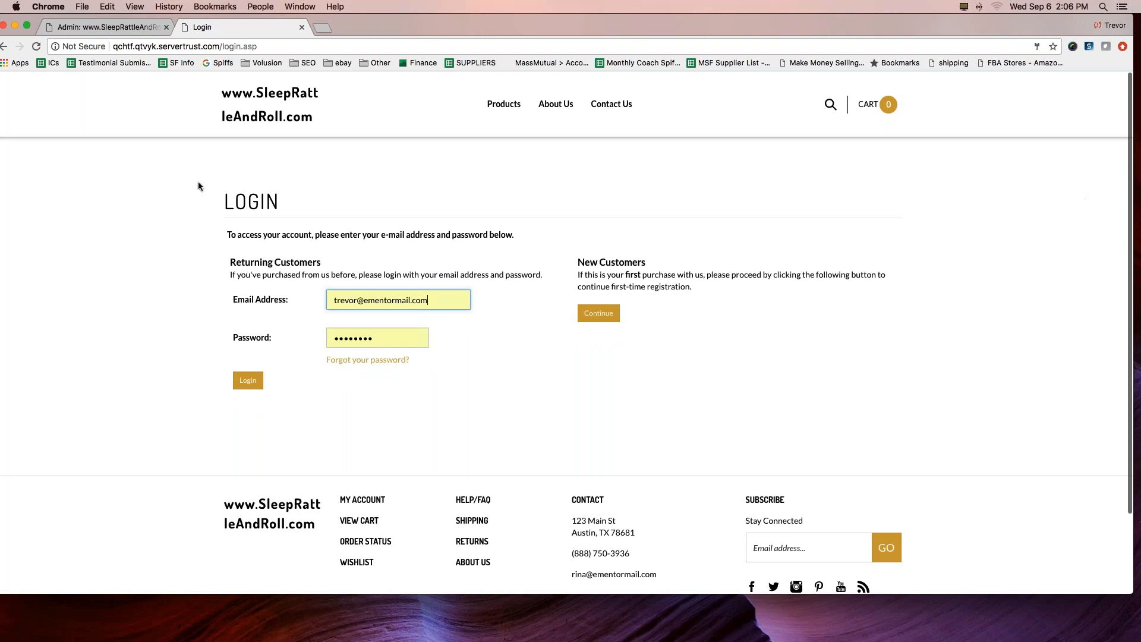
# Step: Log in to the store as a returning customer with the prefilled e-mail address and password
pyautogui.moveTo(195, 190)
pyautogui.mouseDown()
pyautogui.moveTo(211, 410)
pyautogui.moveTo(786, 459)
pyautogui.moveTo(932, 302)
pyautogui.moveTo(913, 196)
pyautogui.moveTo(202, 175)
pyautogui.mouseUp()
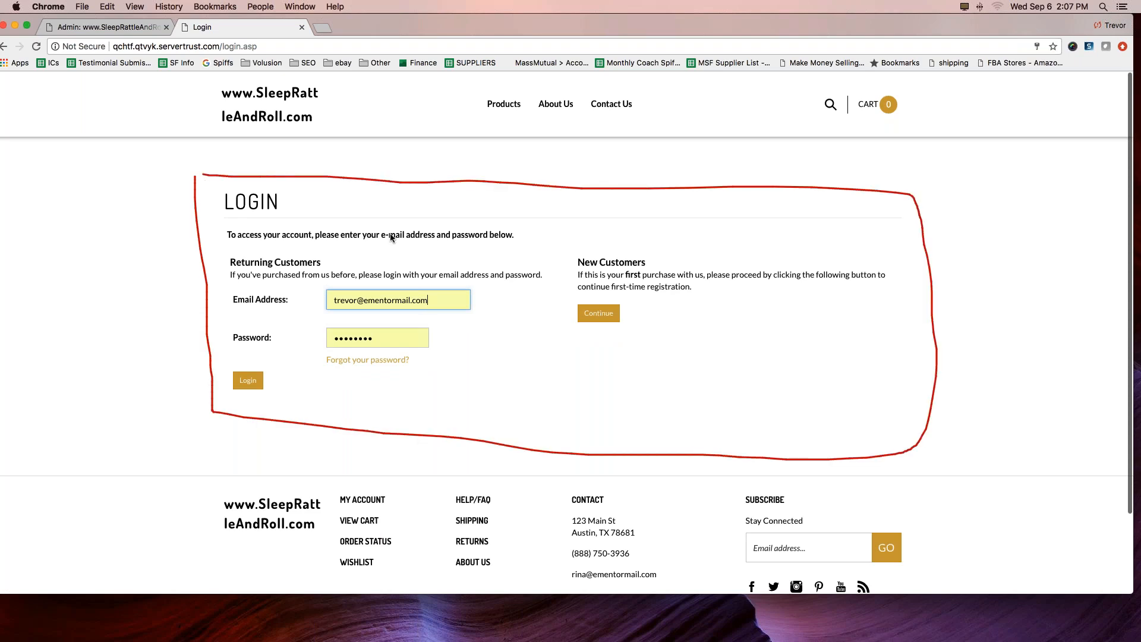
pyautogui.moveTo(588, 186)
pyautogui.mouseDown()
pyautogui.moveTo(547, 245)
pyautogui.moveTo(567, 239)
pyautogui.mouseUp()
pyautogui.moveTo(229, 255)
pyautogui.mouseDown()
pyautogui.moveTo(324, 258)
pyautogui.moveTo(295, 275)
pyautogui.moveTo(227, 252)
pyautogui.moveTo(223, 265)
pyautogui.mouseUp()
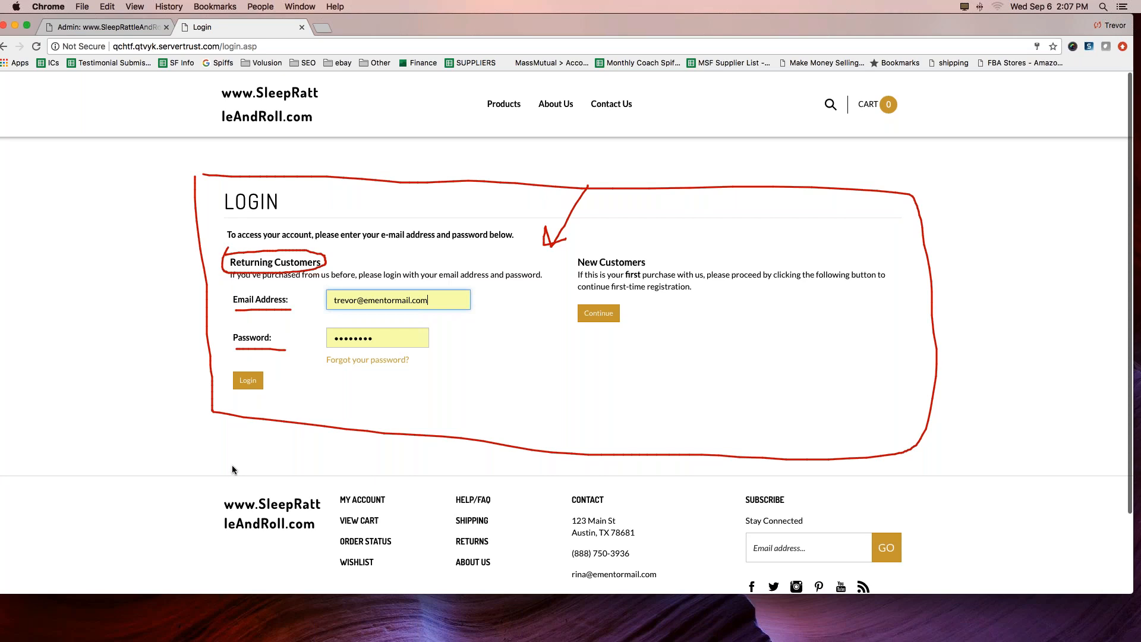
pyautogui.moveTo(272, 368); pyautogui.dragTo(290, 439)
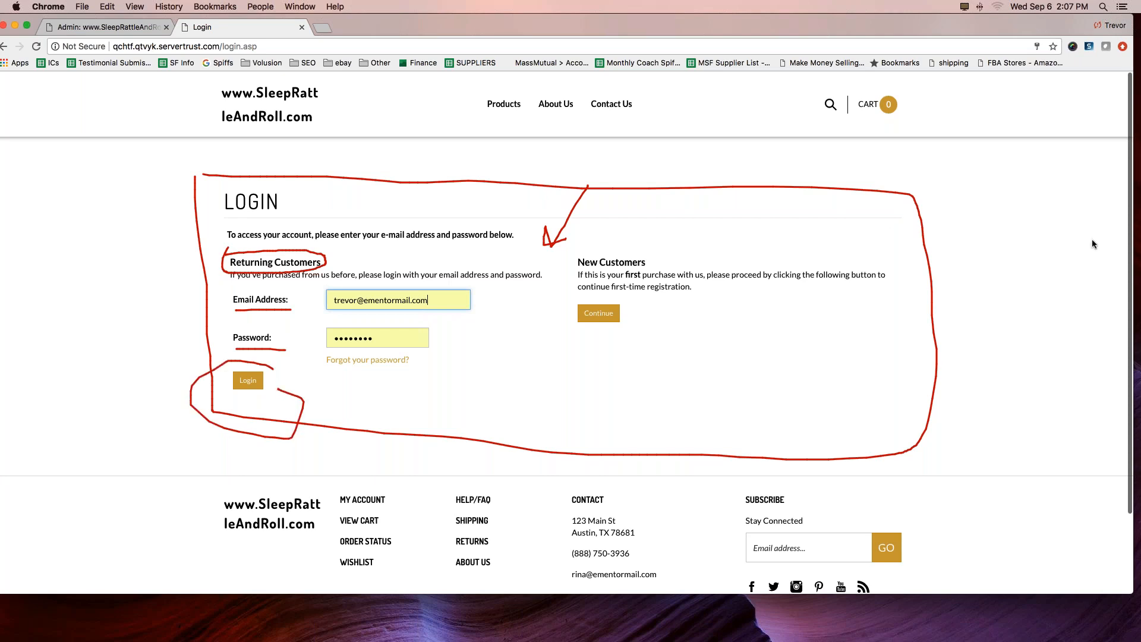
pyautogui.click(1128, 169)
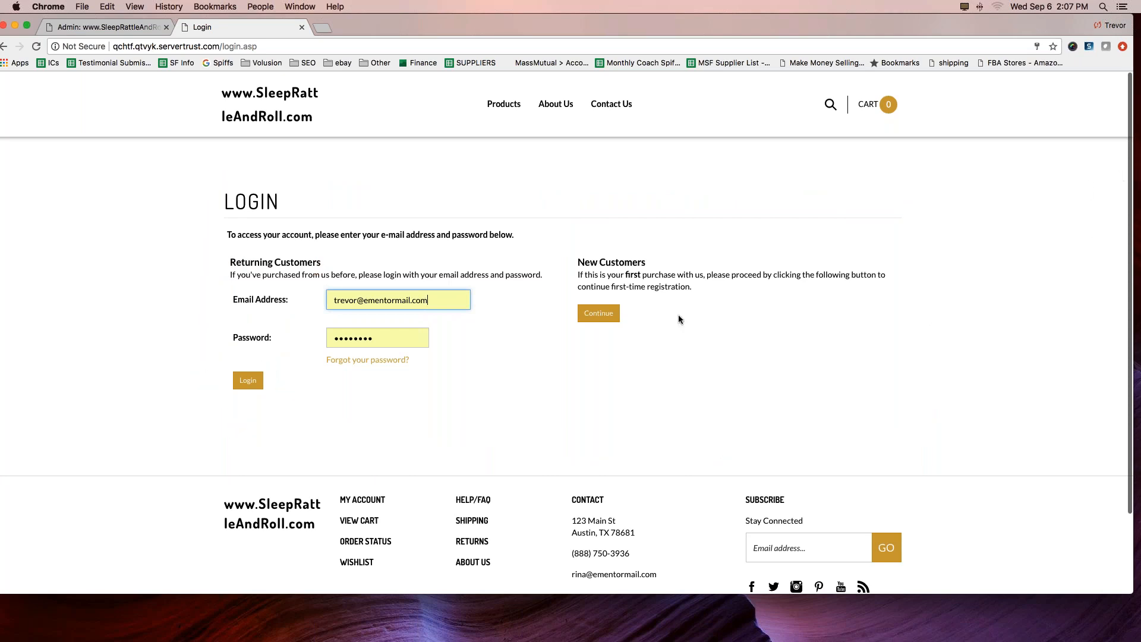
pyautogui.click(243, 386)
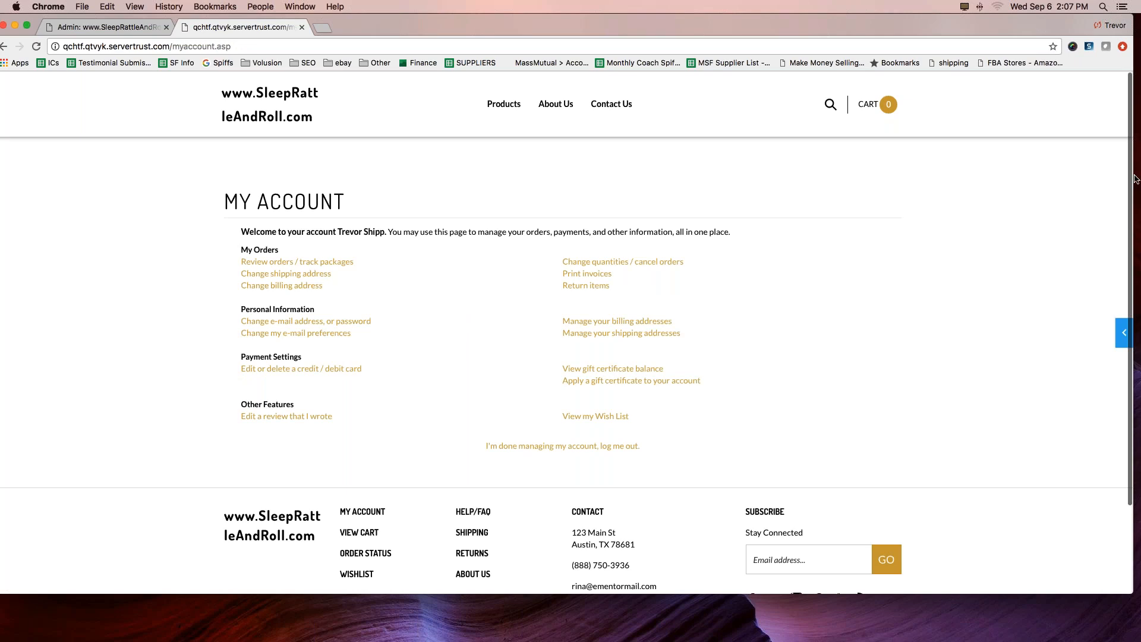
# Step: Open the store's admin dashboard through the content builder's options on the My Account page
pyautogui.moveTo(963, 337); pyautogui.dragTo(1069, 336)
pyautogui.moveTo(1122, 302)
pyautogui.mouseDown()
pyautogui.moveTo(1094, 348)
pyautogui.moveTo(1126, 370)
pyautogui.mouseUp()
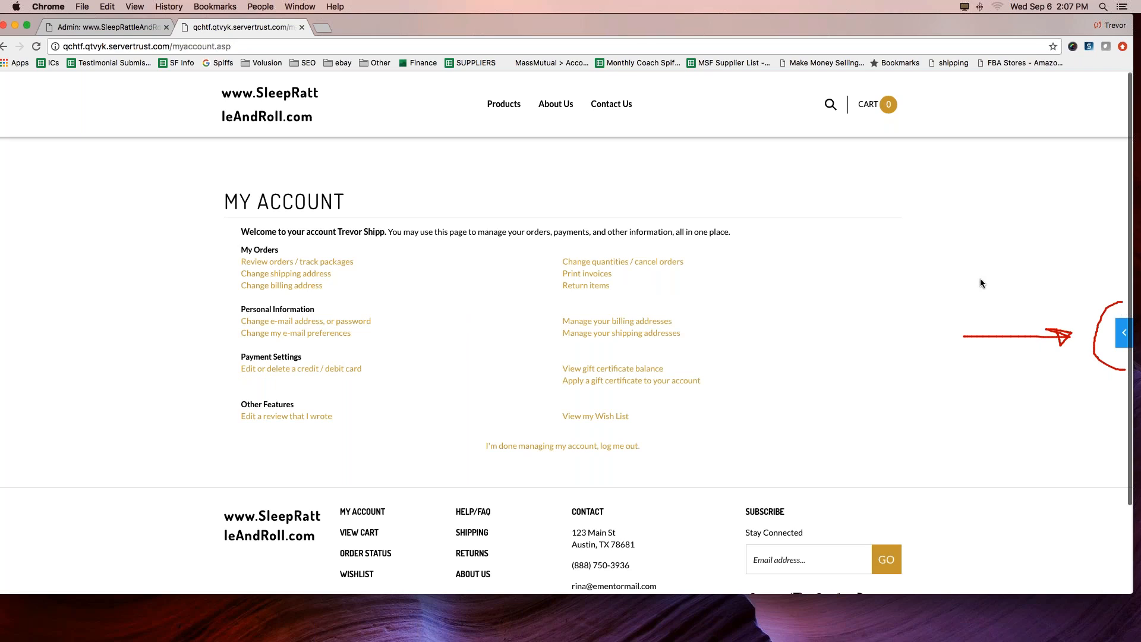
pyautogui.click(1117, 176)
pyautogui.press('Escape')
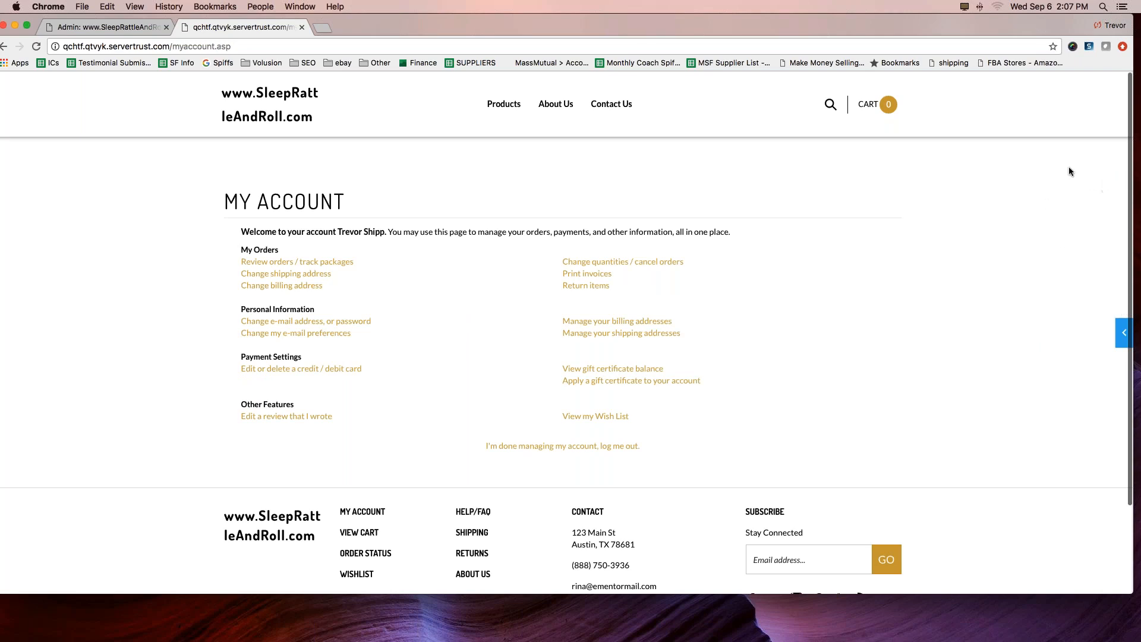
pyautogui.click(1120, 331)
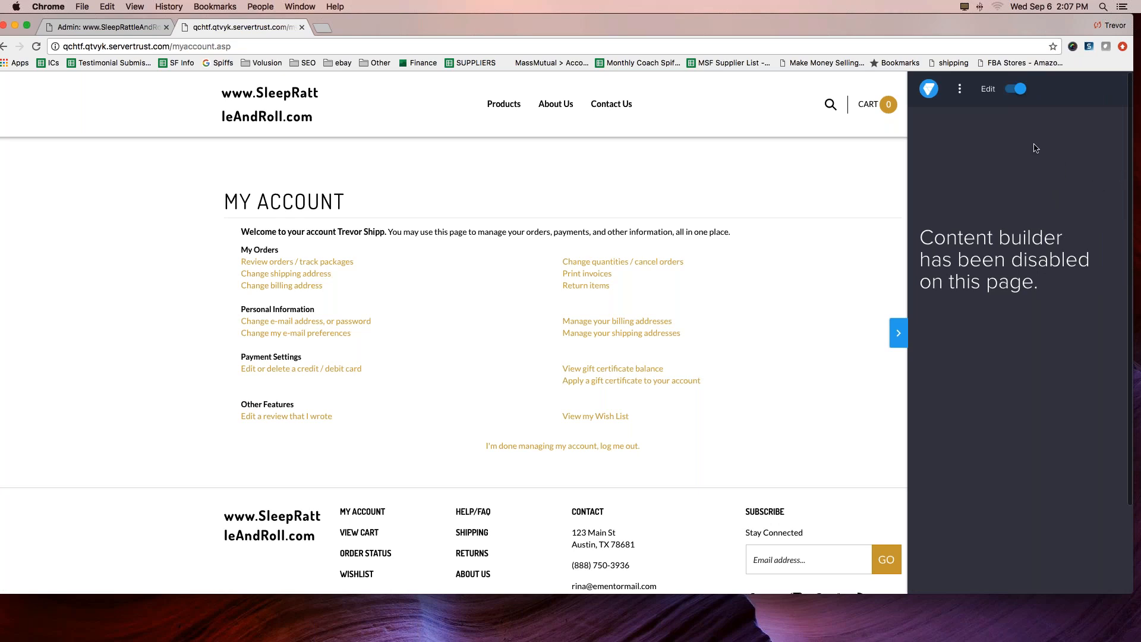
pyautogui.click(961, 90)
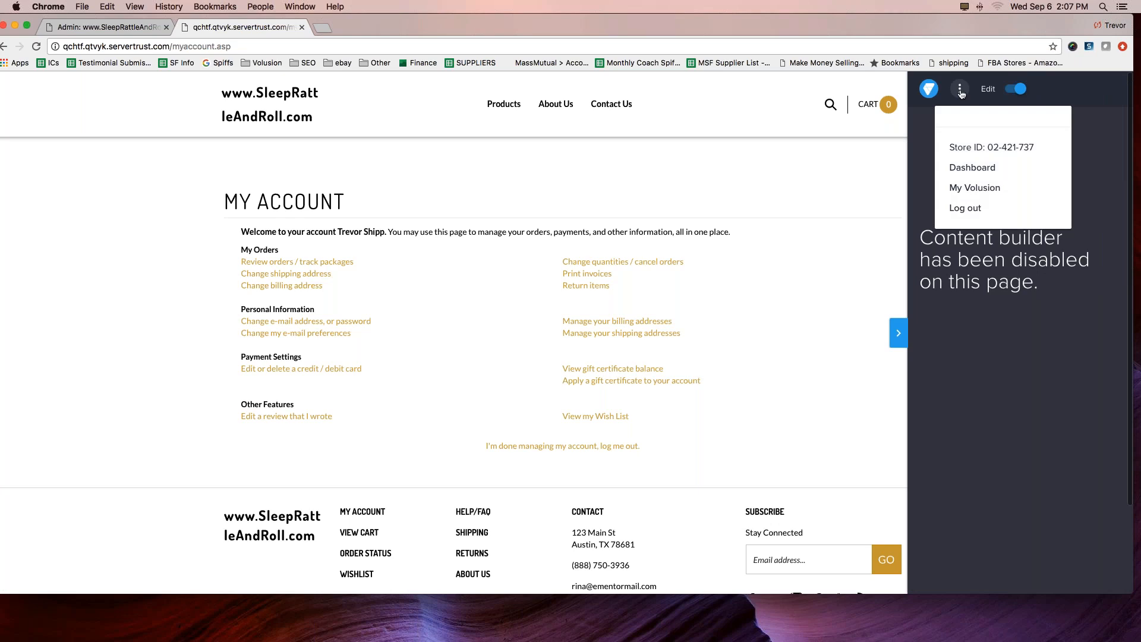
pyautogui.click(1010, 174)
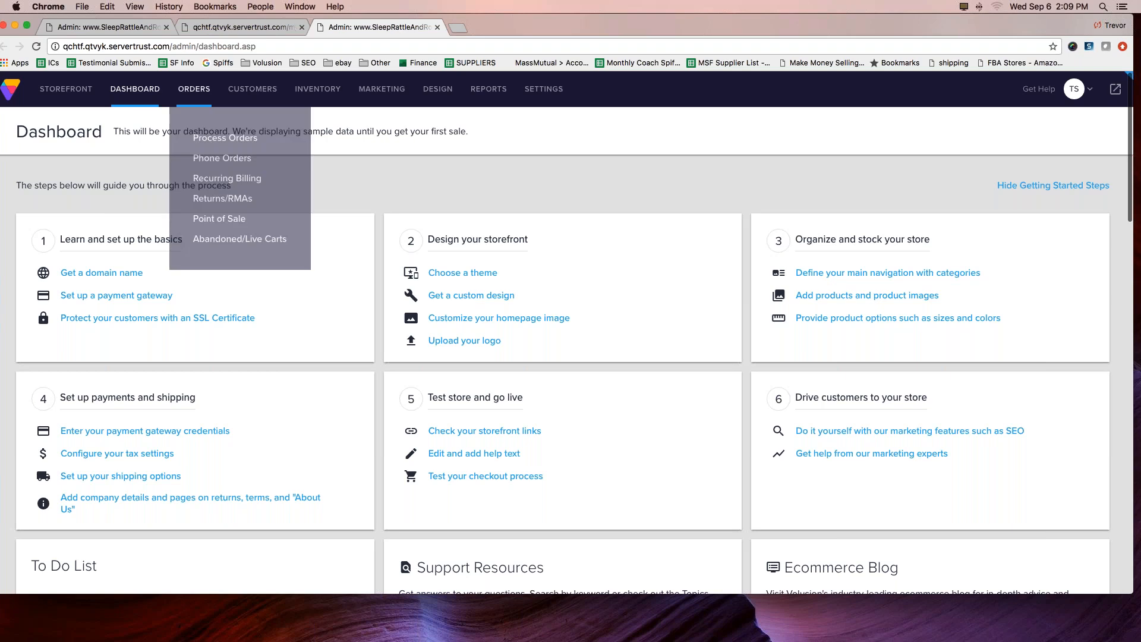
# Step: Open the product inventory and display the products in the list view
pyautogui.moveTo(315, 97)
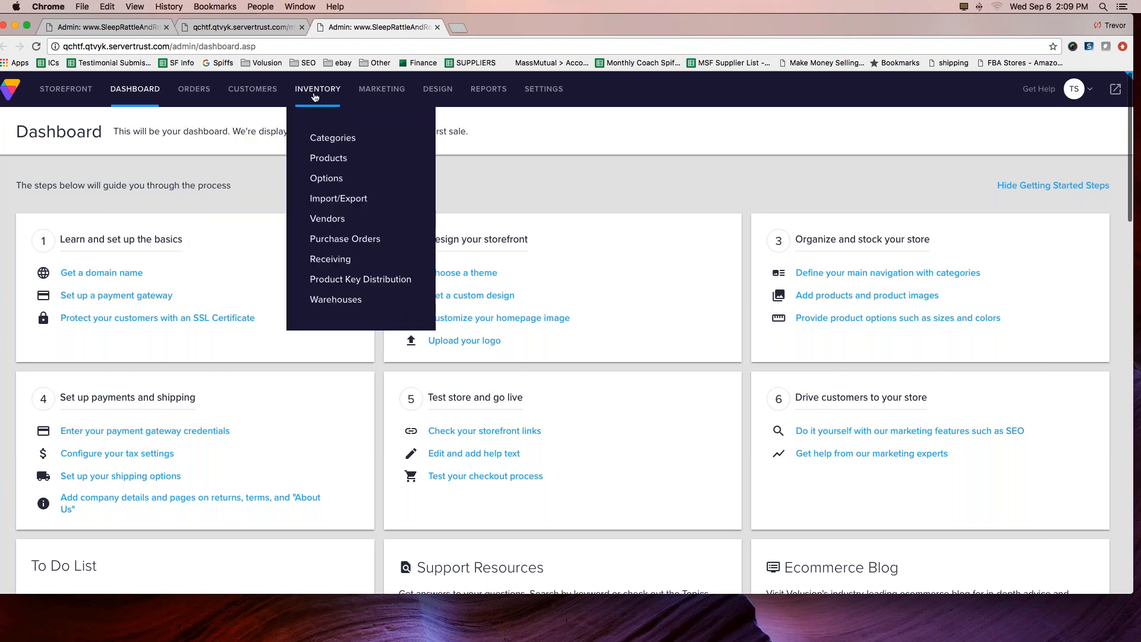
pyautogui.click(333, 162)
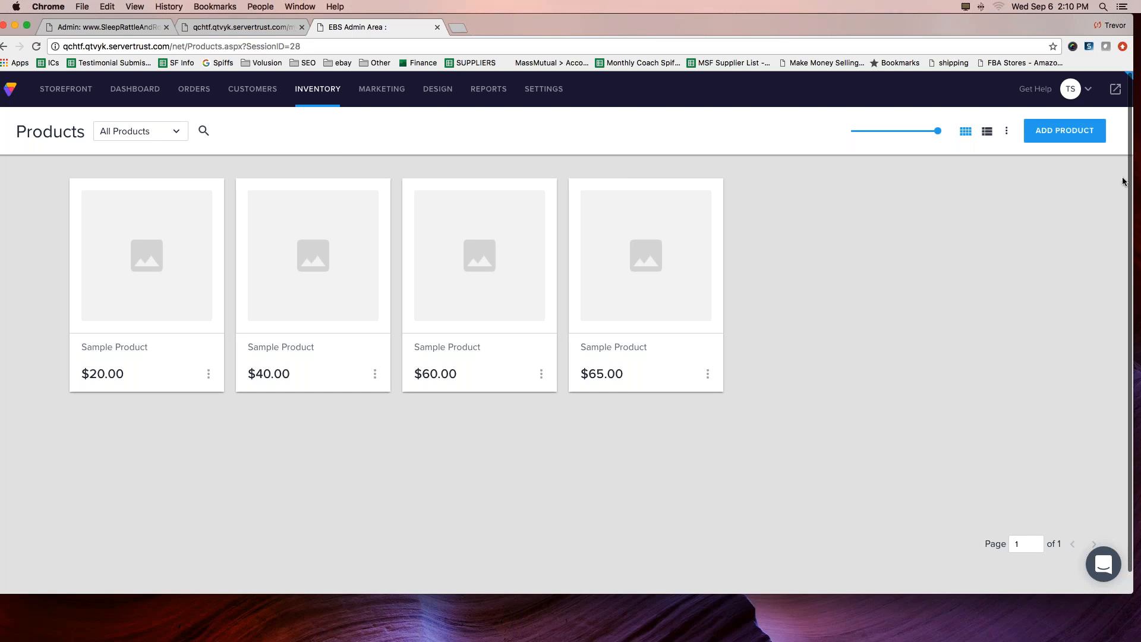
pyautogui.moveTo(968, 118)
pyautogui.mouseDown()
pyautogui.moveTo(990, 118)
pyautogui.moveTo(1001, 134)
pyautogui.moveTo(978, 143)
pyautogui.moveTo(977, 114)
pyautogui.mouseUp()
pyautogui.click(988, 133)
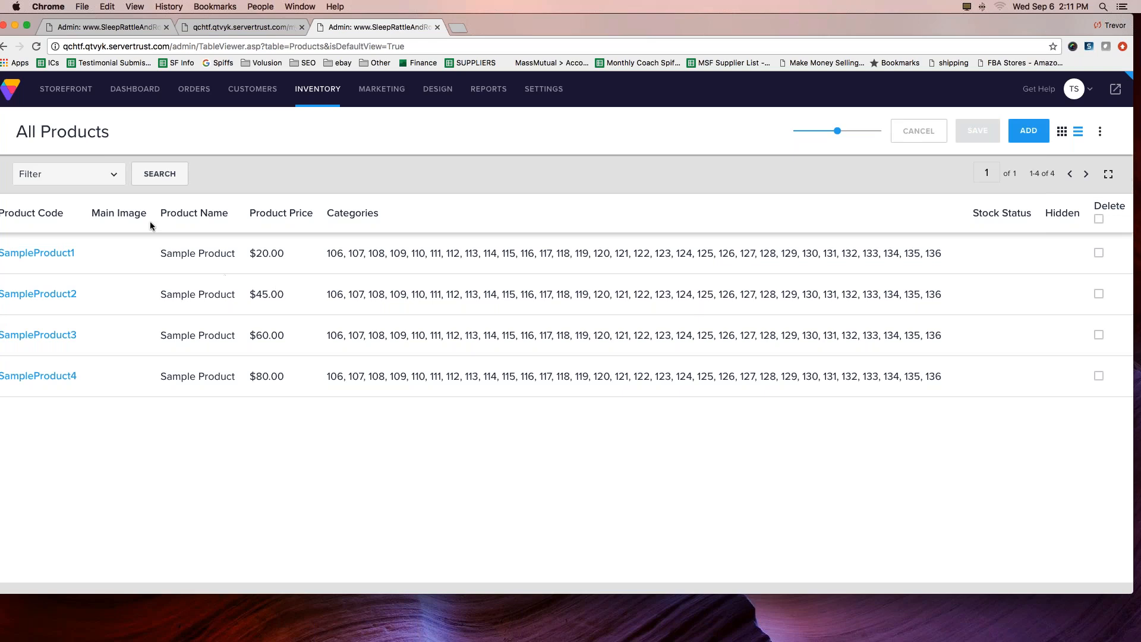
pyautogui.moveTo(28, 264); pyautogui.dragTo(55, 265)
pyautogui.moveTo(6, 305); pyautogui.dragTo(29, 305)
pyautogui.moveTo(4, 346); pyautogui.dragTo(57, 345)
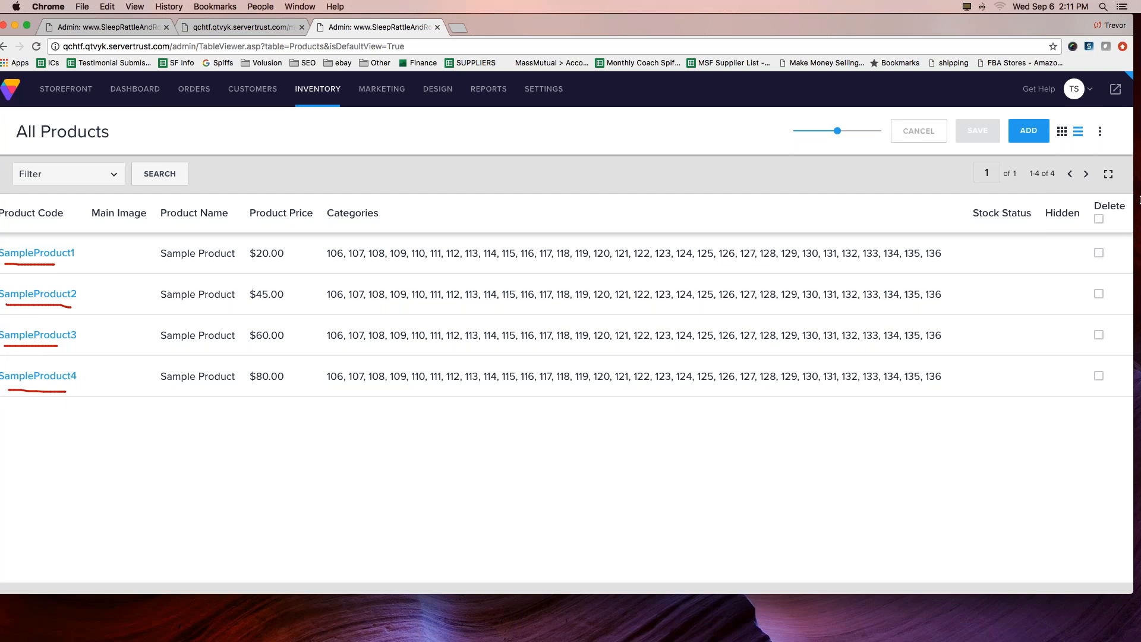
pyautogui.click(1130, 181)
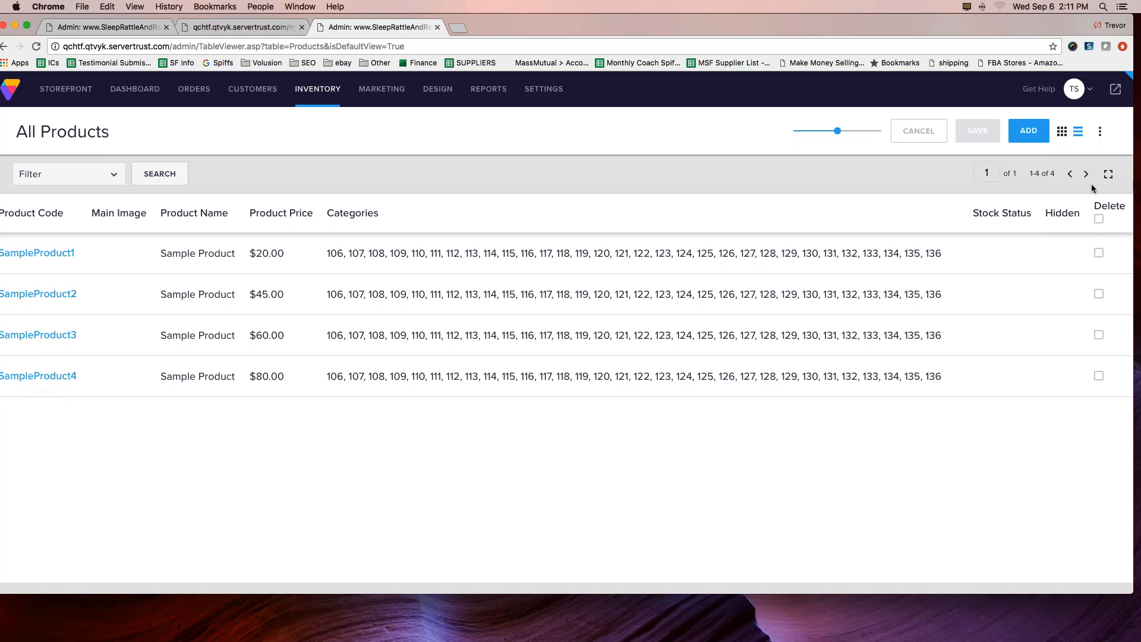
pyautogui.click(303, 97)
pyautogui.moveTo(1063, 105)
pyautogui.mouseDown()
pyautogui.moveTo(1009, 109)
pyautogui.moveTo(1008, 148)
pyautogui.moveTo(1056, 107)
pyautogui.mouseUp()
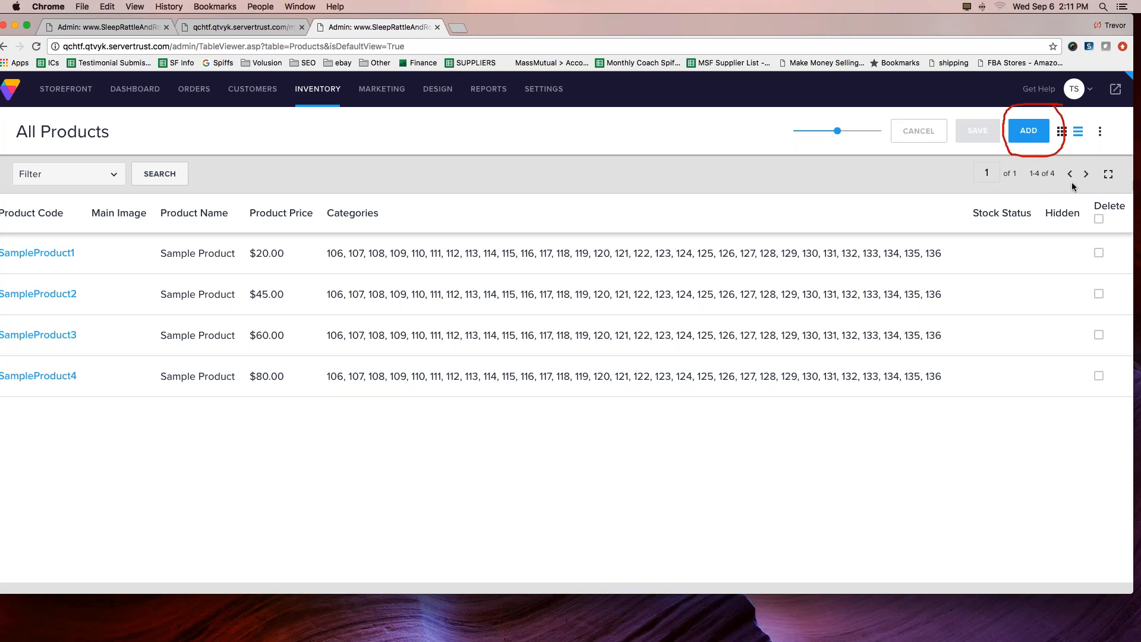
# Step: Start adding a new product to the inventory, ready for its name in the Basic Info section
pyautogui.click(1019, 138)
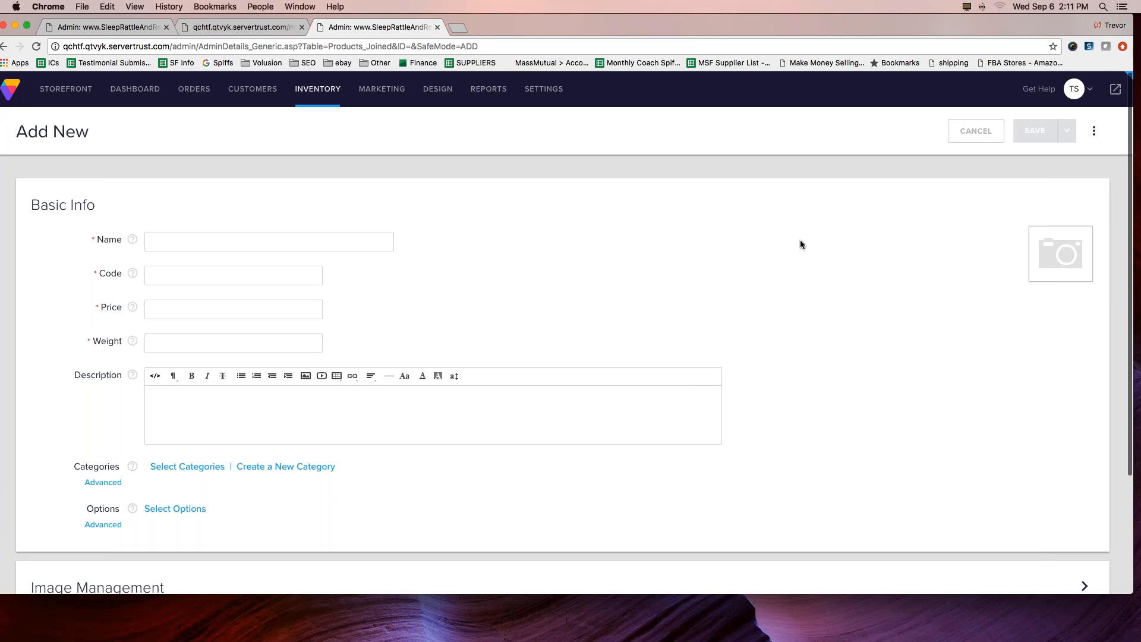
pyautogui.press('super+equal')
pyautogui.press('super+equal')
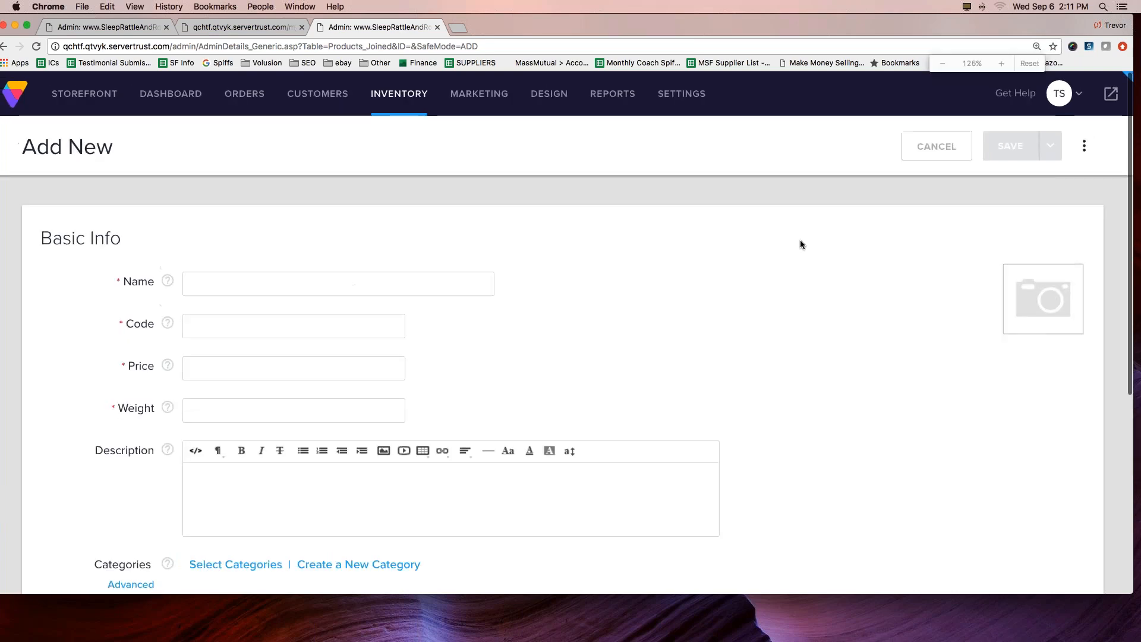
pyautogui.scroll(1, 754, 236)
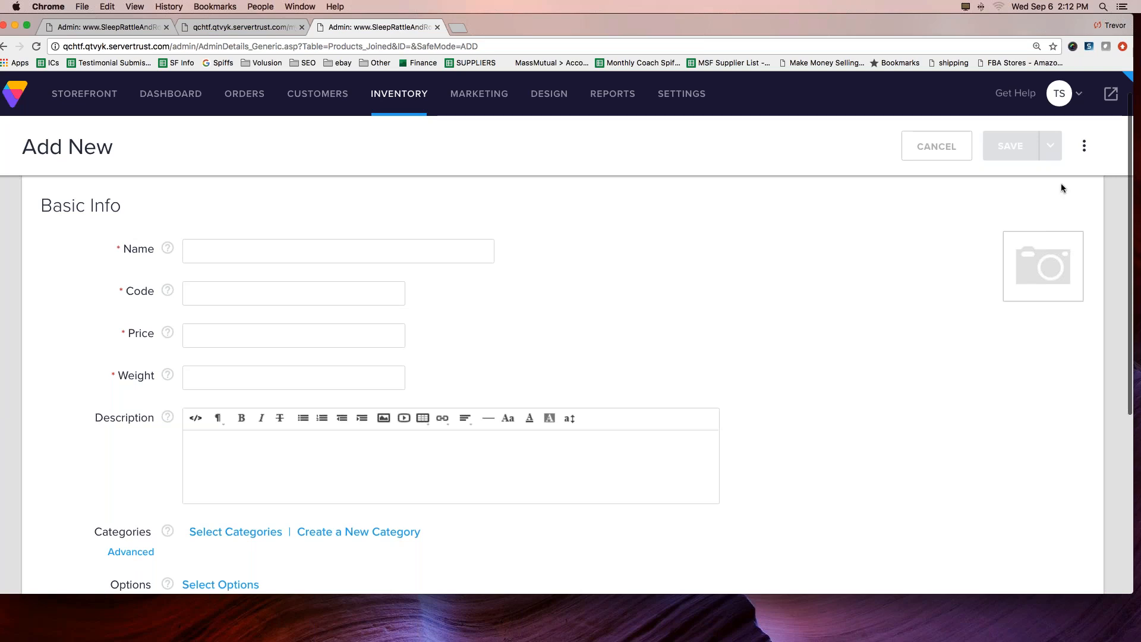
pyautogui.click(239, 252)
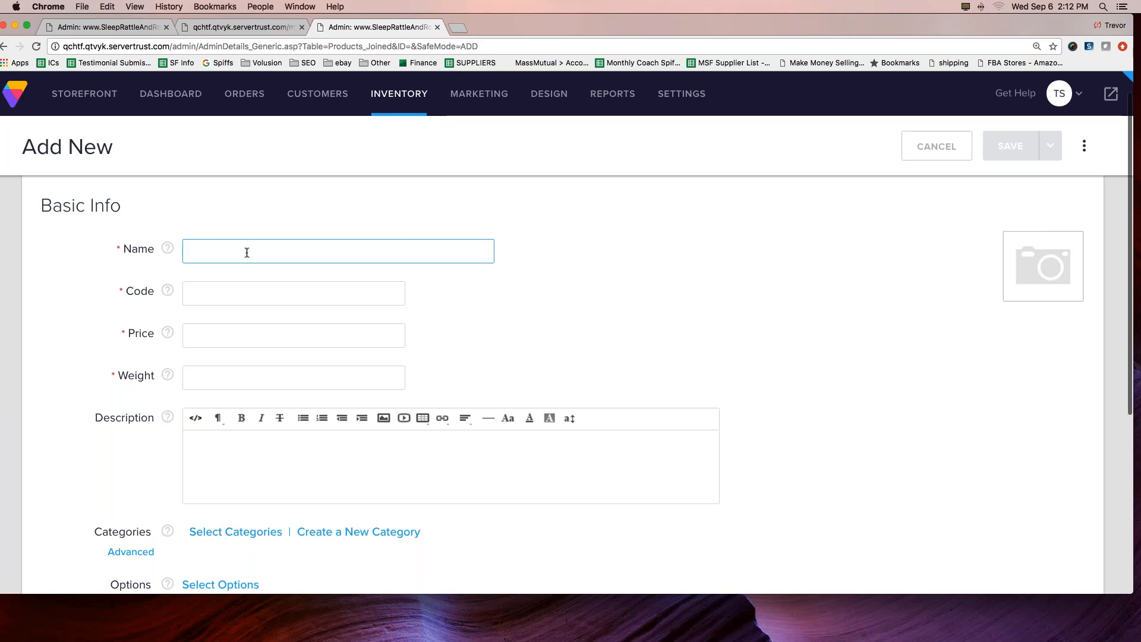
# Step: Go to amazon.com in a new browser tab and search for "hiking backpack"
pyautogui.click(458, 27)
pyautogui.write('amazon.com')
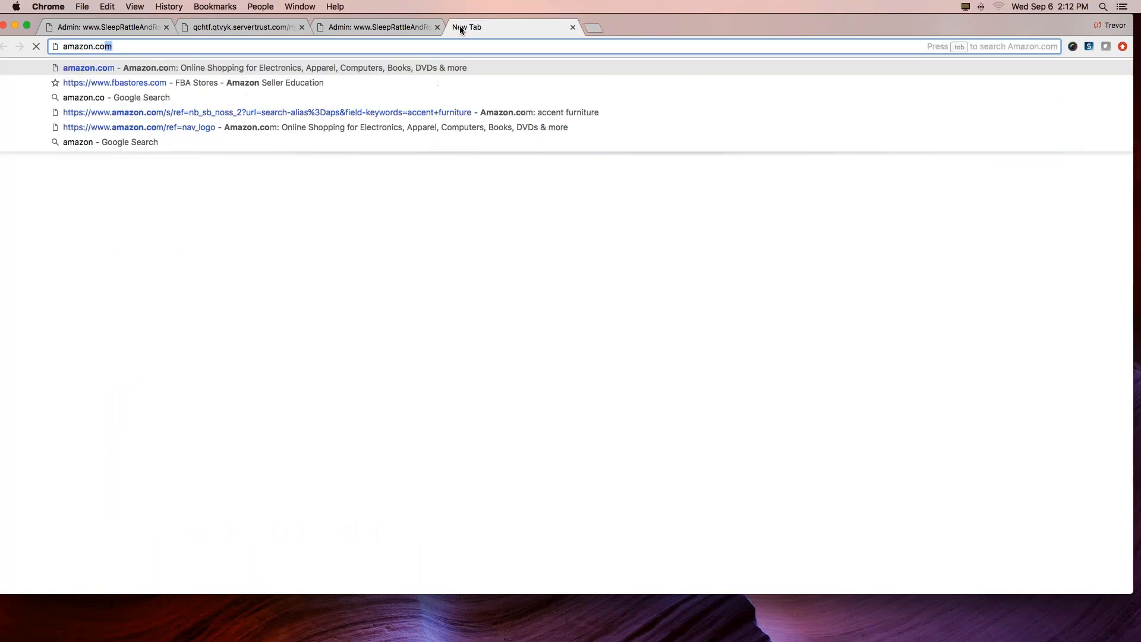
pyautogui.press('Return')
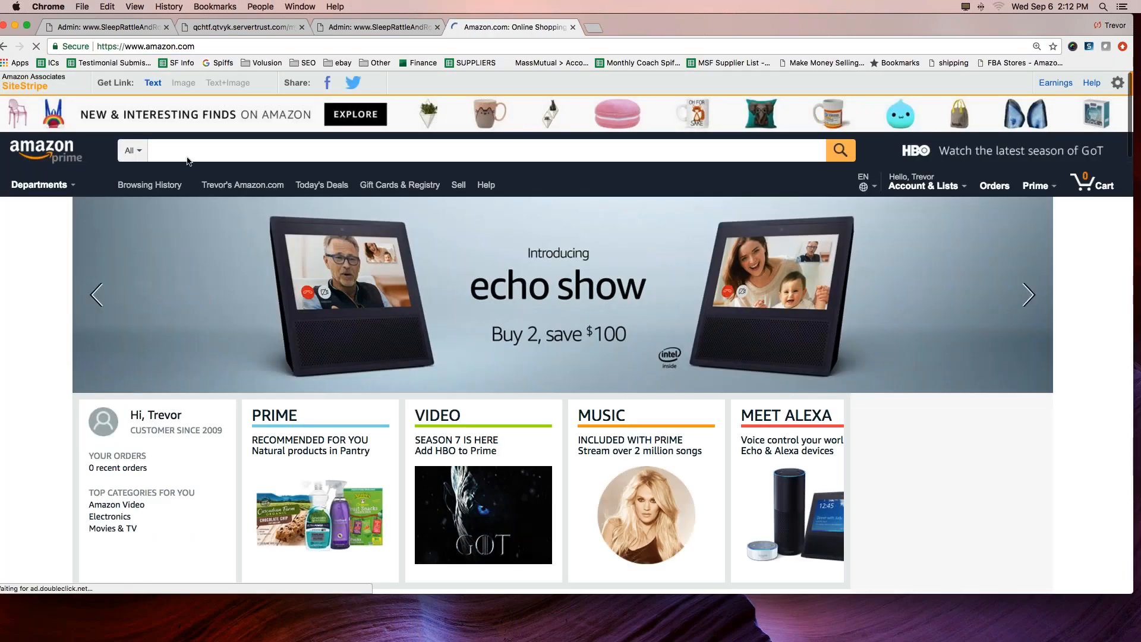
pyautogui.click(220, 150)
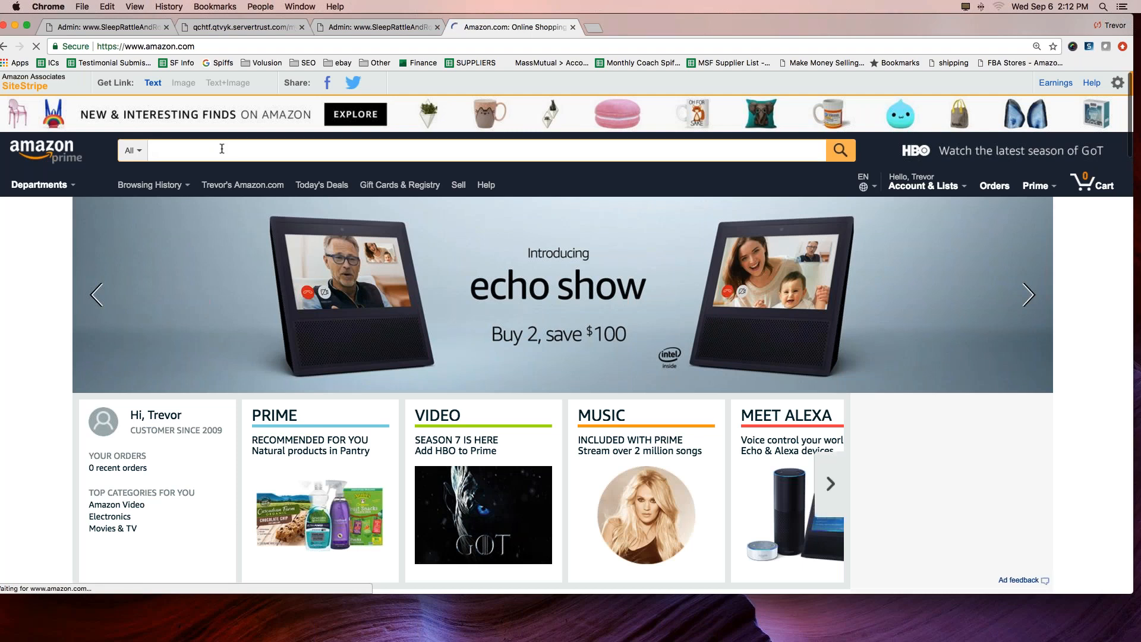
pyautogui.write('hiking backpack')
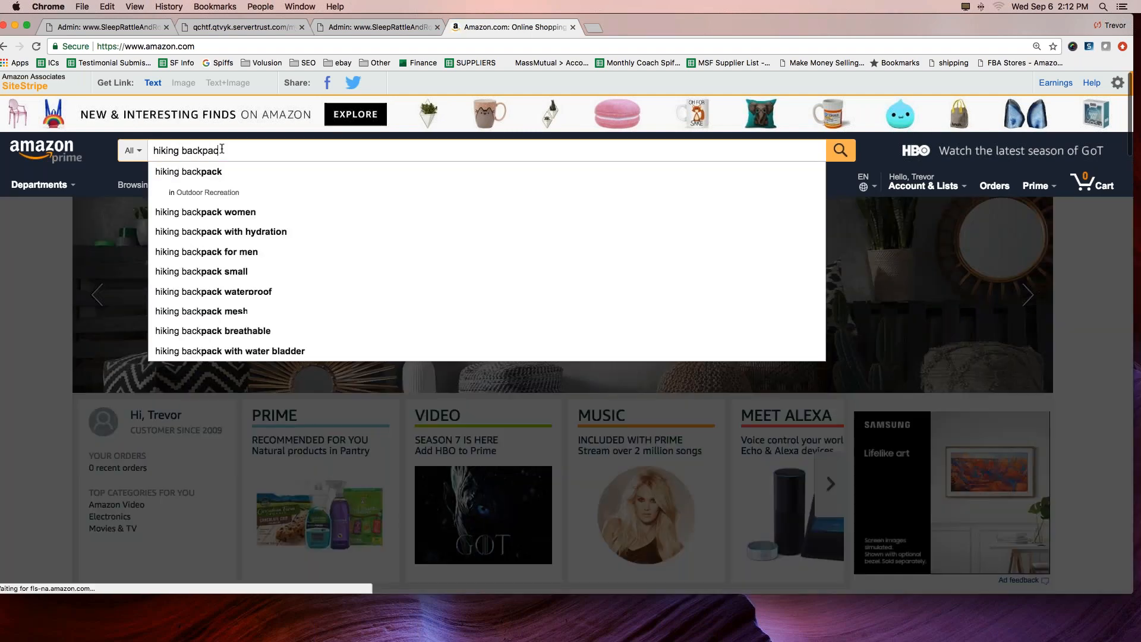
pyautogui.press('Return')
# Step: Open the Kelty Red Cloud 90 Backpack listing from the search results and bring its product details into view
pyautogui.scroll(-15, 279, 303)
pyautogui.scroll(-10, 369, 276)
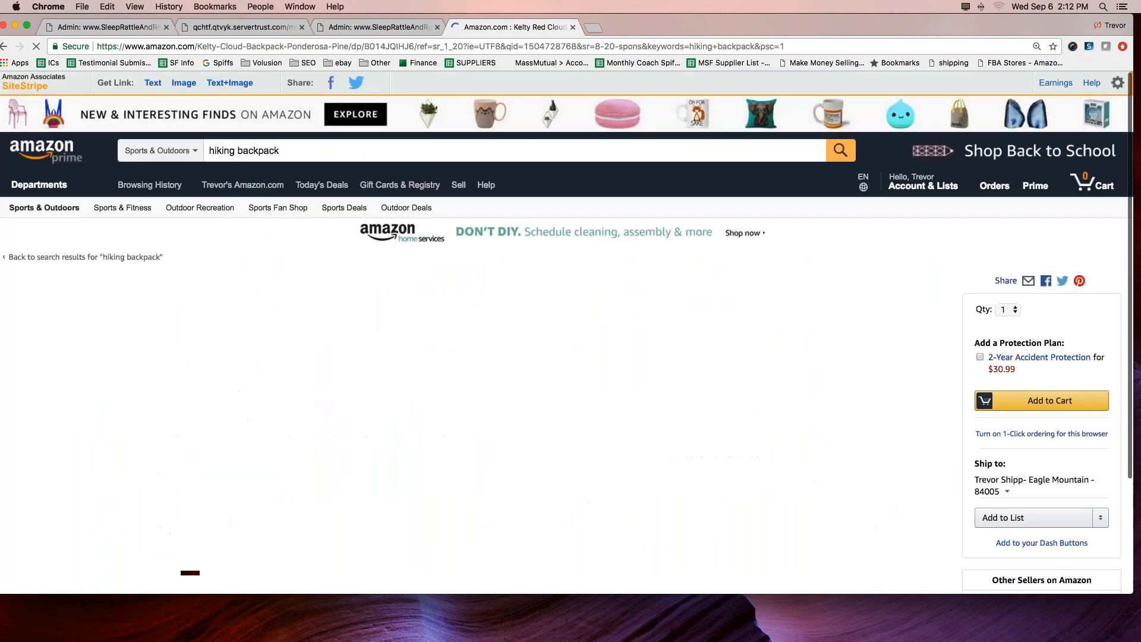
pyautogui.scroll(-2, 303, 231)
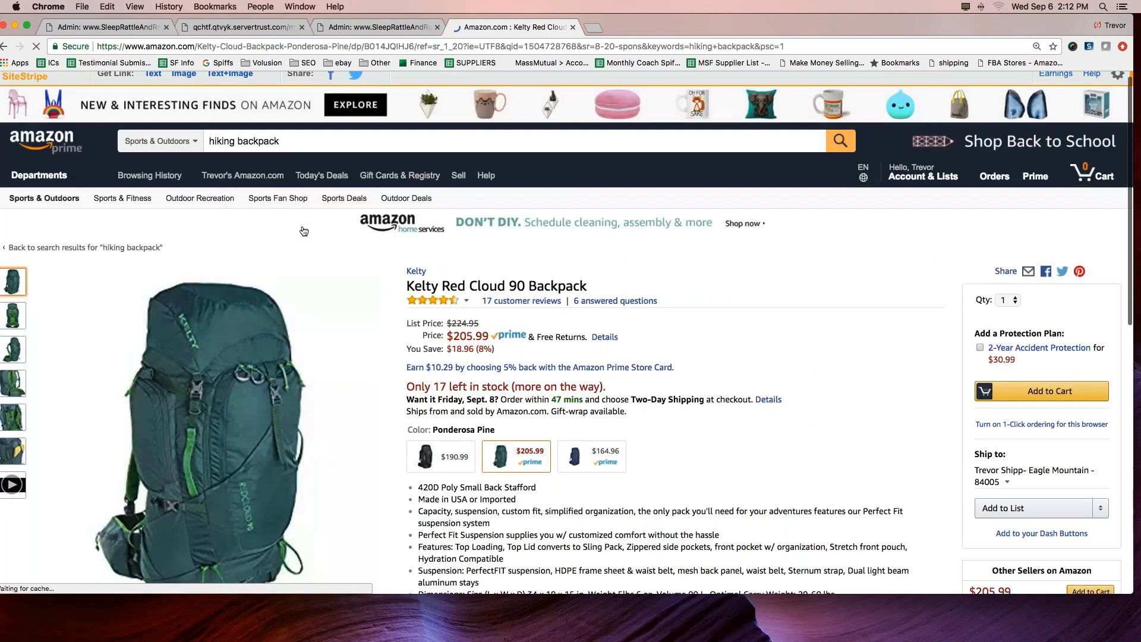
pyautogui.scroll(-1, 304, 230)
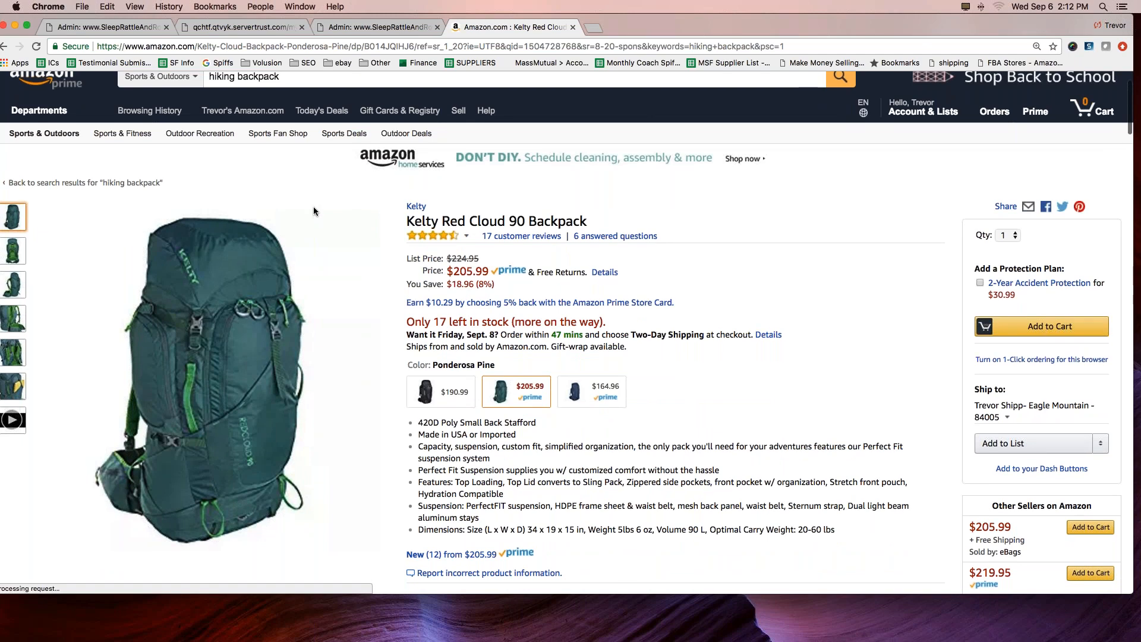
# Step: Copy the title "Kelty Red Cloud 90 Backpack" from the Amazon listing into the new product's Name field in the store admin
pyautogui.moveTo(407, 221); pyautogui.dragTo(588, 221)
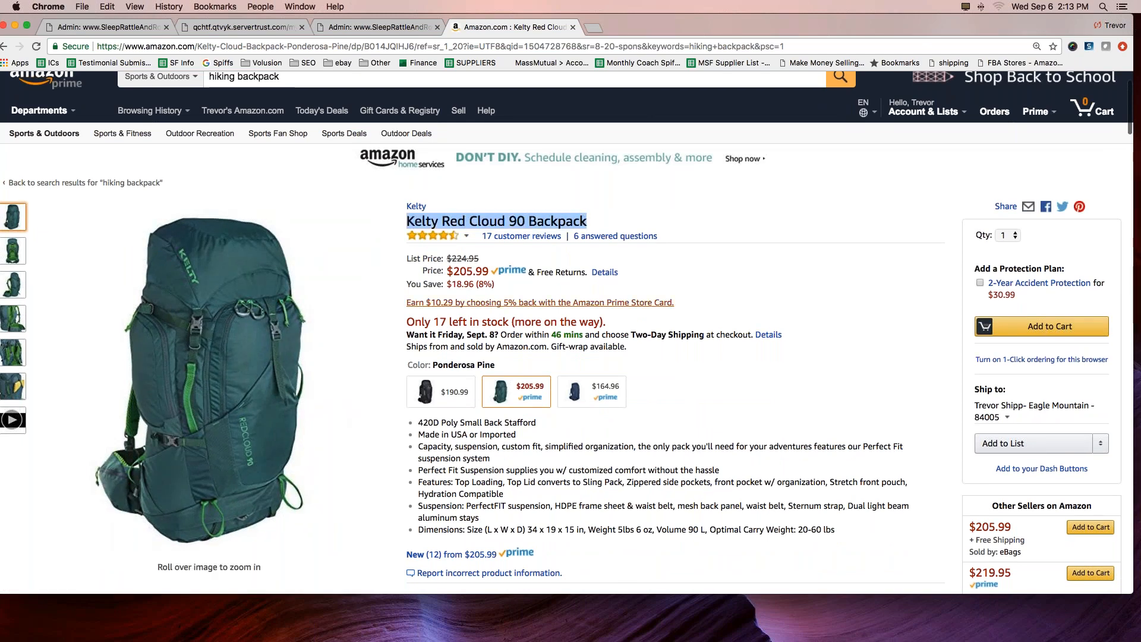
pyautogui.rightClick(461, 221)
pyautogui.click(474, 247)
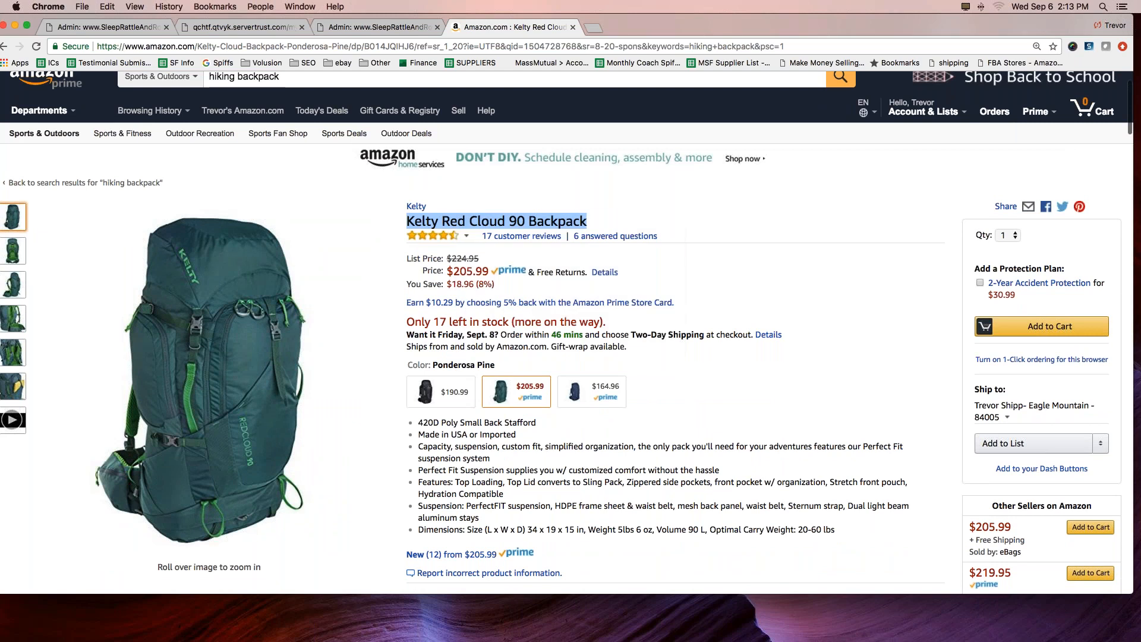
pyautogui.click(262, 28)
pyautogui.click(363, 28)
pyautogui.click(218, 251)
pyautogui.rightClick(219, 252)
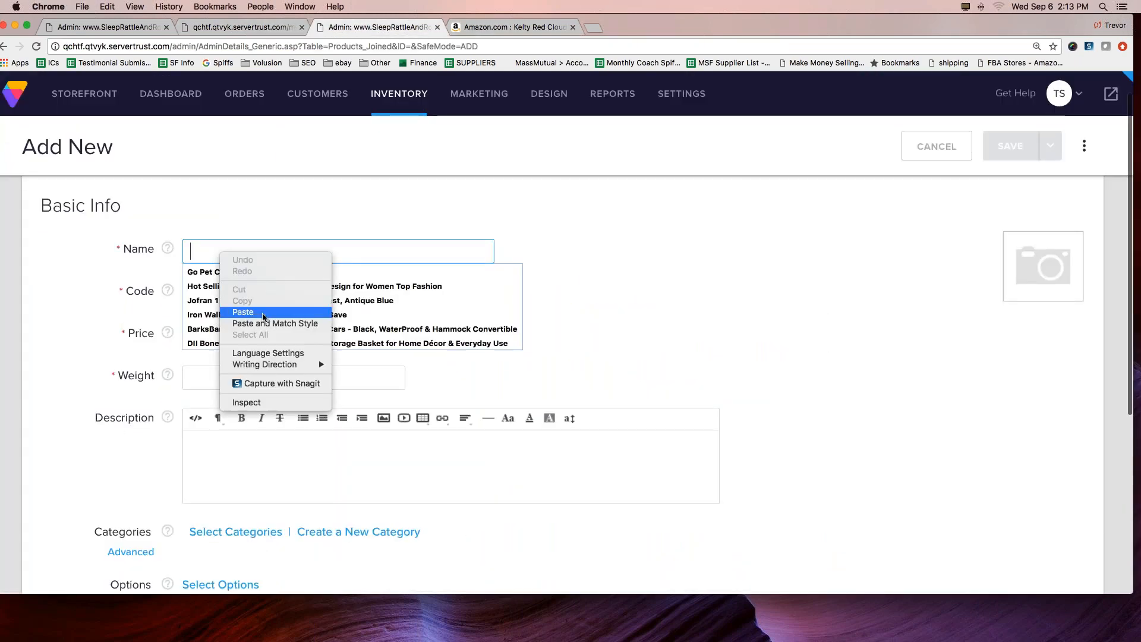
pyautogui.click(262, 313)
pyautogui.click(464, 286)
pyautogui.moveTo(369, 251); pyautogui.dragTo(220, 191)
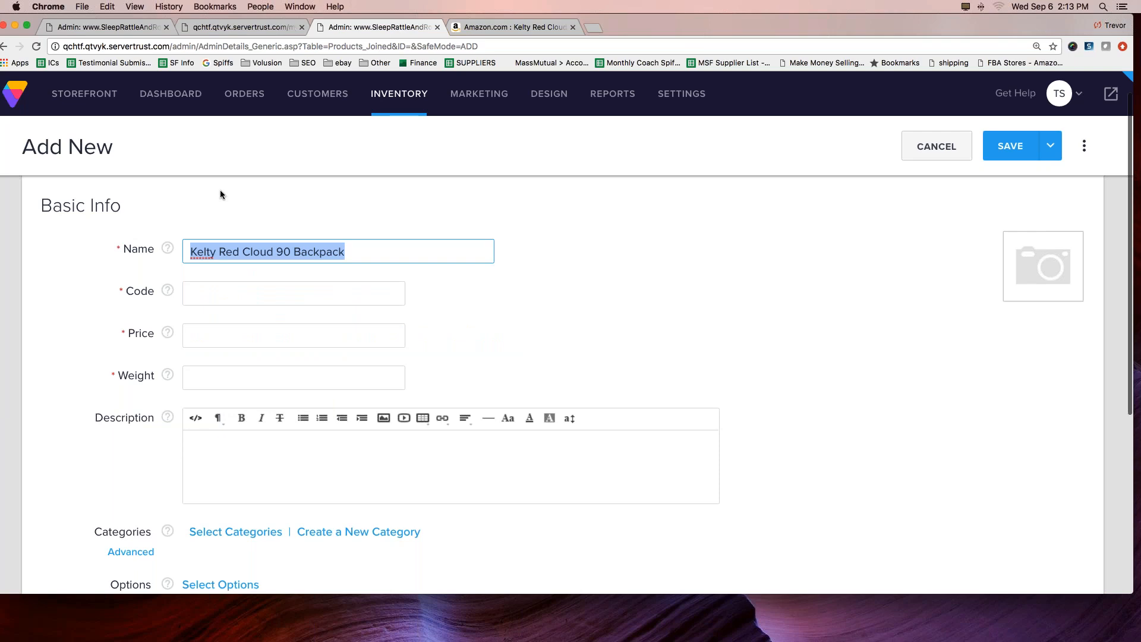
pyautogui.click(220, 191)
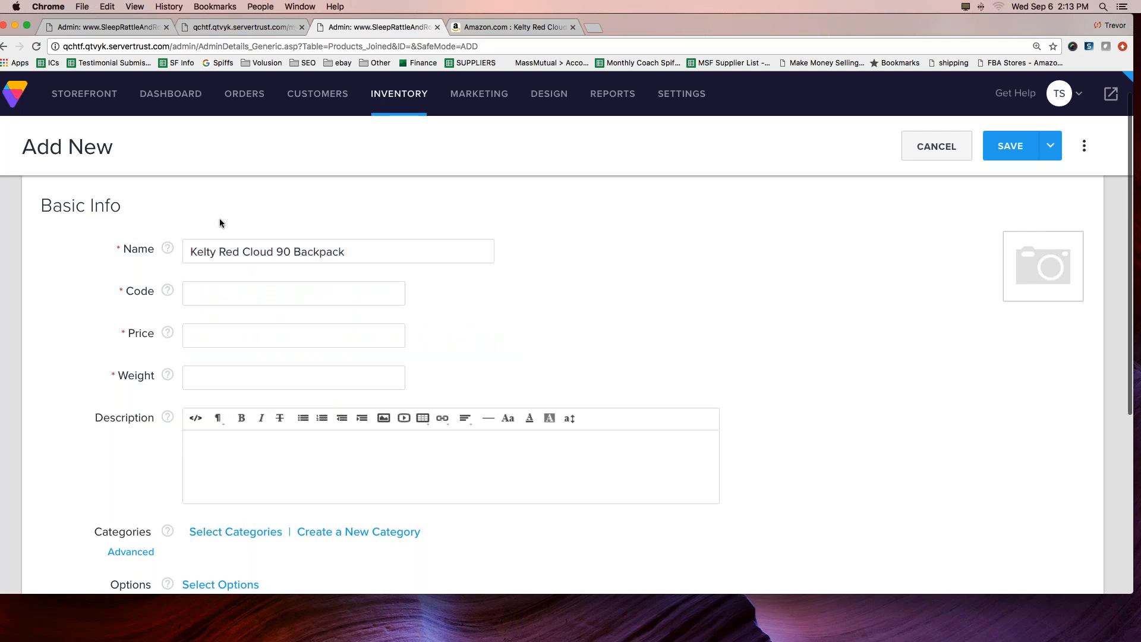
pyautogui.moveTo(191, 251); pyautogui.dragTo(373, 253)
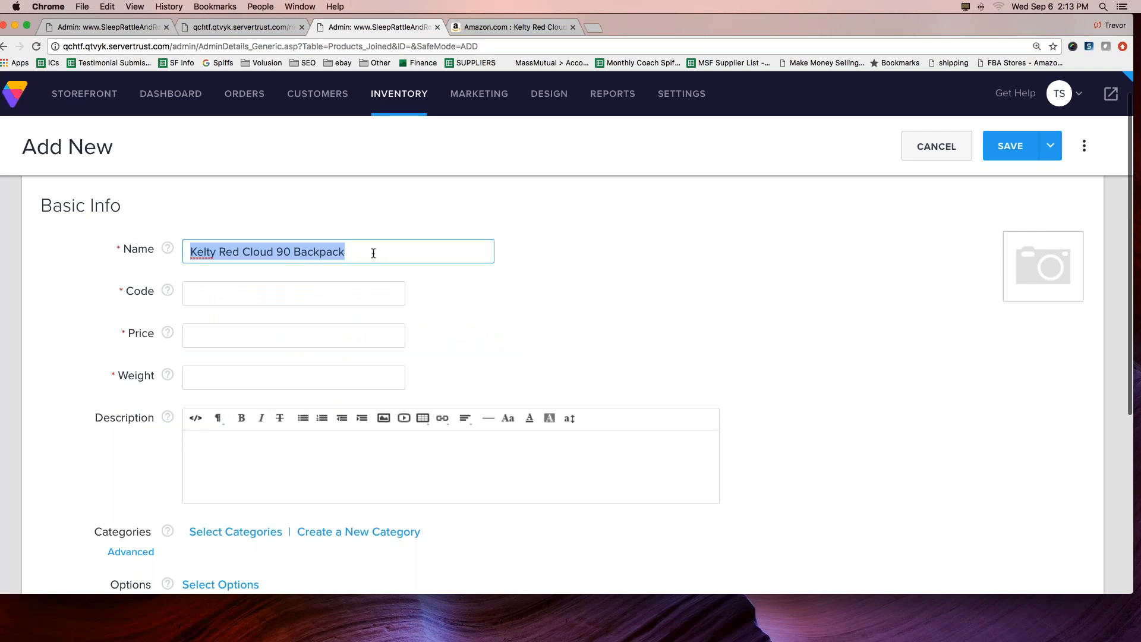
# Step: Enter AMZ-24 as the new product's code
pyautogui.press('Tab')
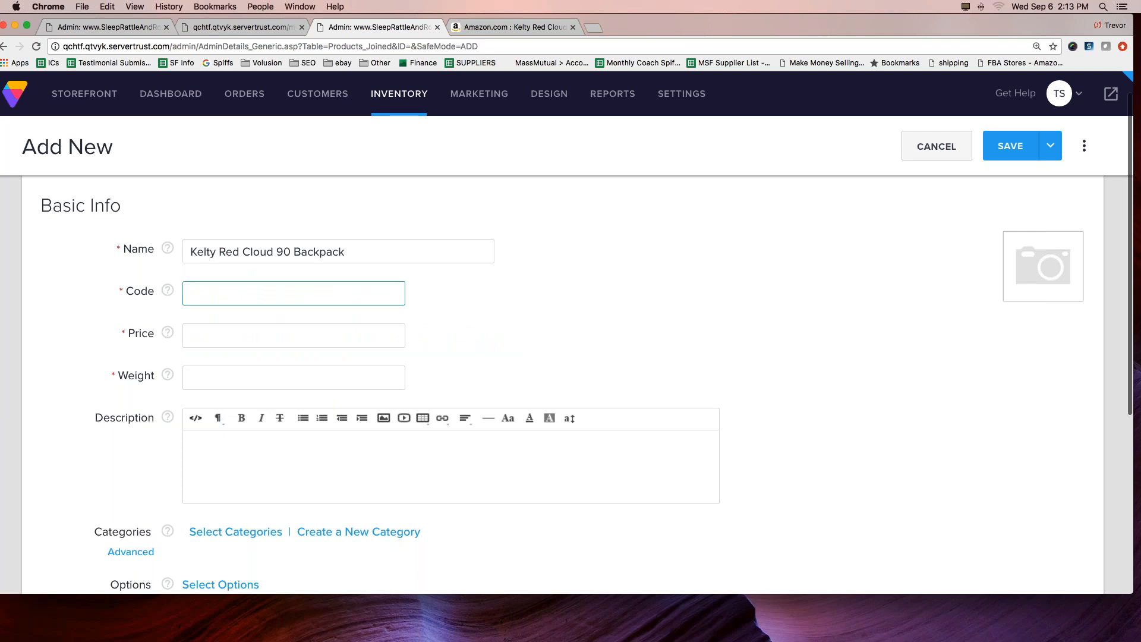
pyautogui.write('AMZ')
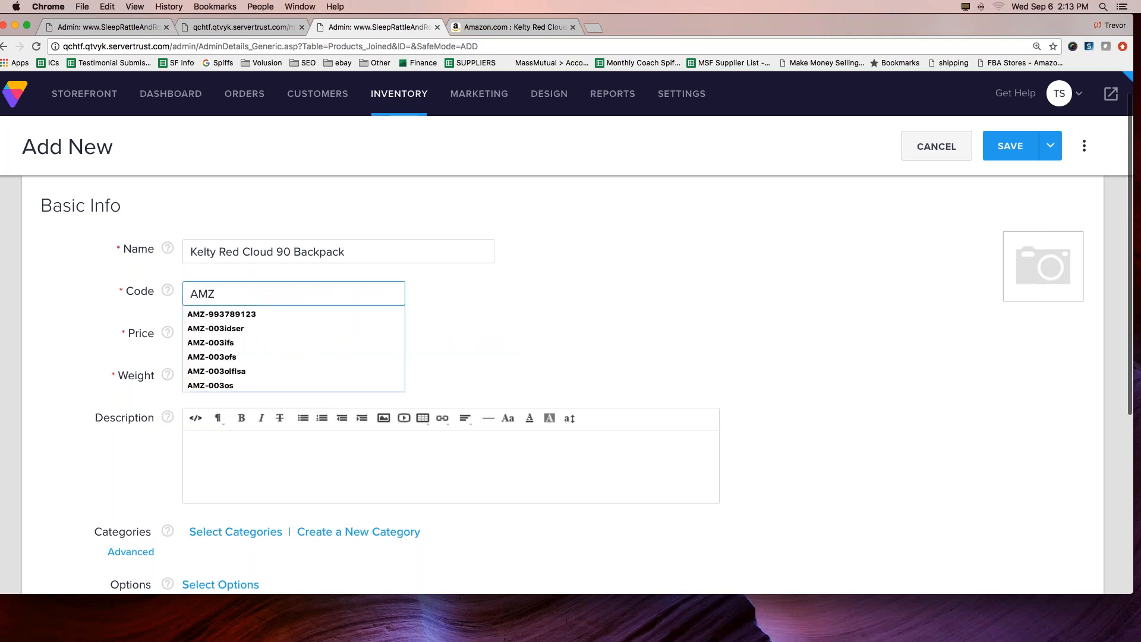
pyautogui.write('-24')
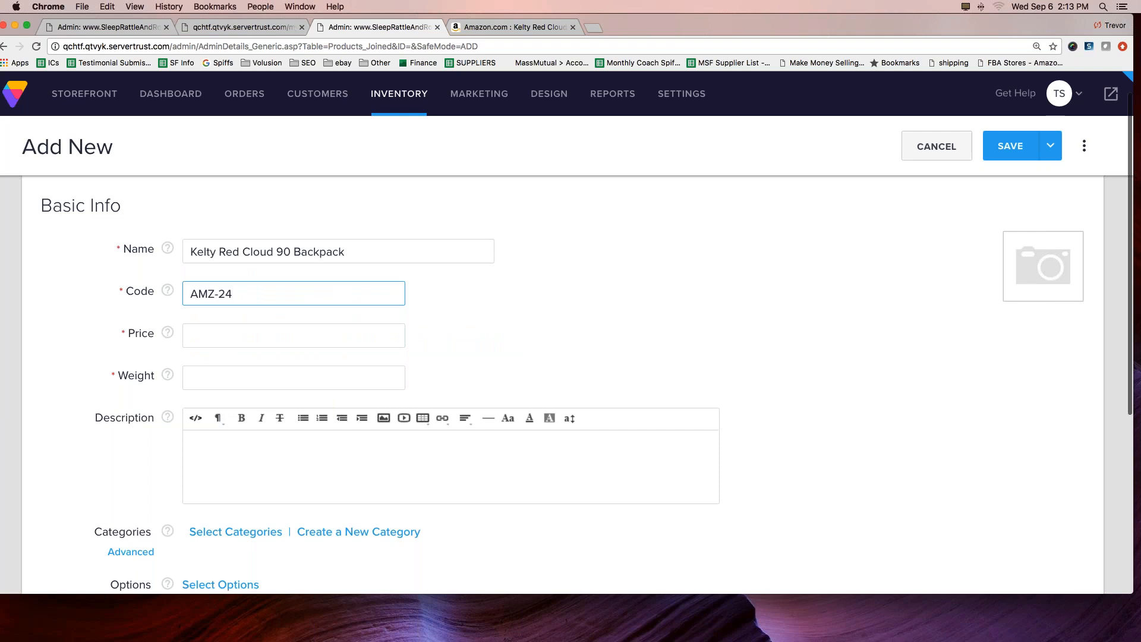
pyautogui.moveTo(189, 294); pyautogui.dragTo(213, 295)
pyautogui.click(284, 294)
# Step: Clear the ending of the product code and complete it as AMZ-839724jlkdsl3
pyautogui.press('BackSpace')
pyautogui.write('\\\\\\')
pyautogui.press('BackSpace')
pyautogui.press('BackSpace')
pyautogui.press('BackSpace')
pyautogui.press('BackSpace')
pyautogui.press('BackSpace')
pyautogui.press('BackSpace')
pyautogui.write('Z-')
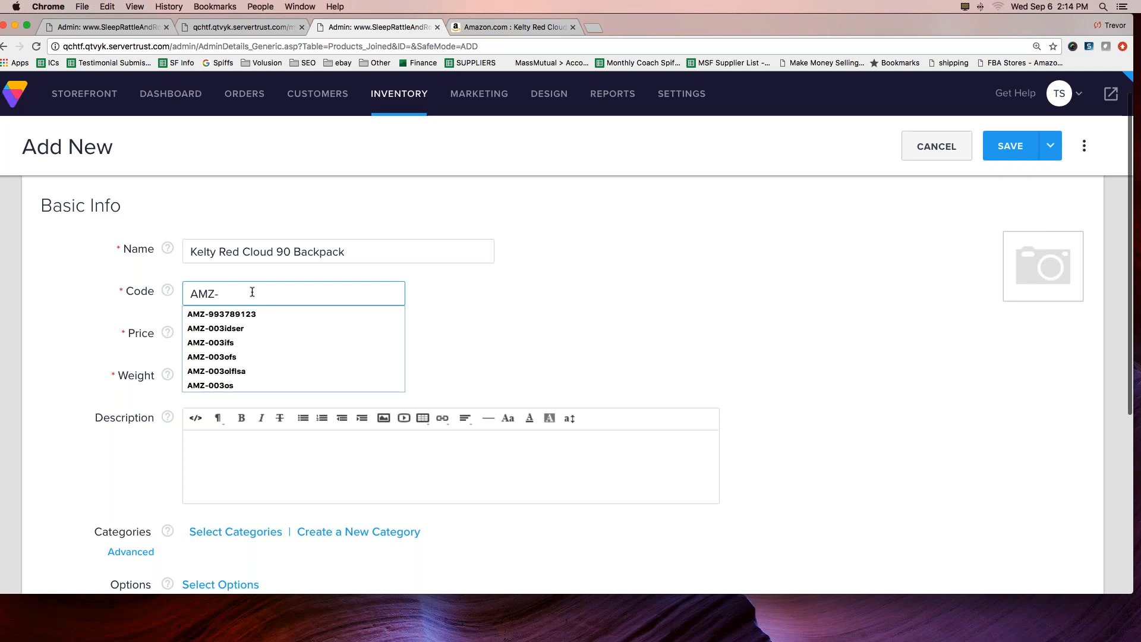
pyautogui.write('839724jlkdsl3')
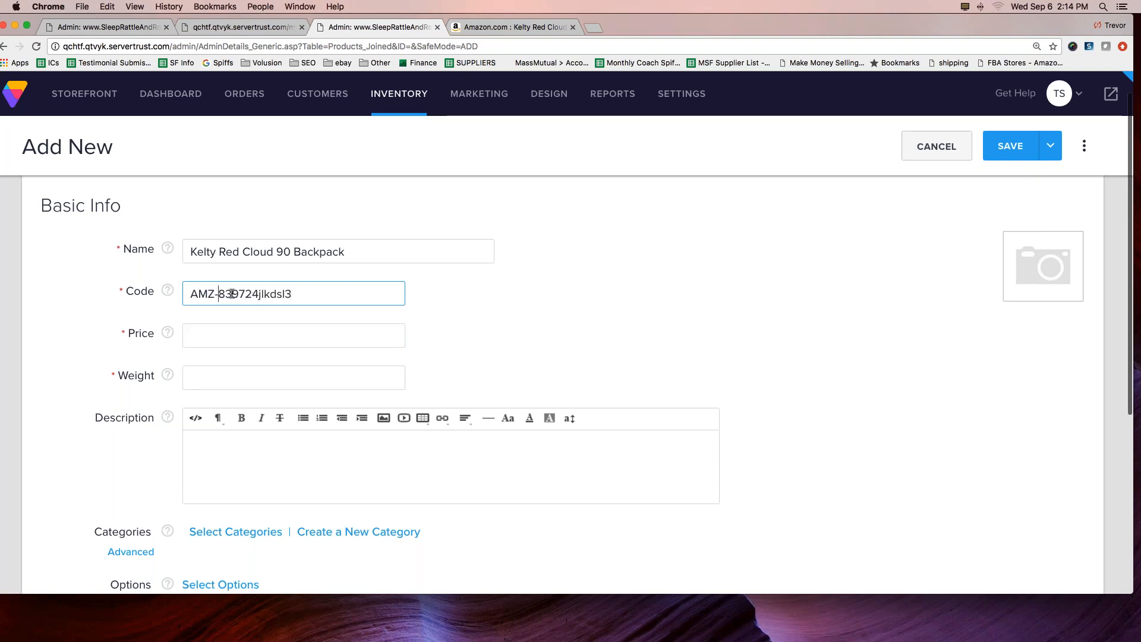
pyautogui.moveTo(232, 293); pyautogui.dragTo(302, 294)
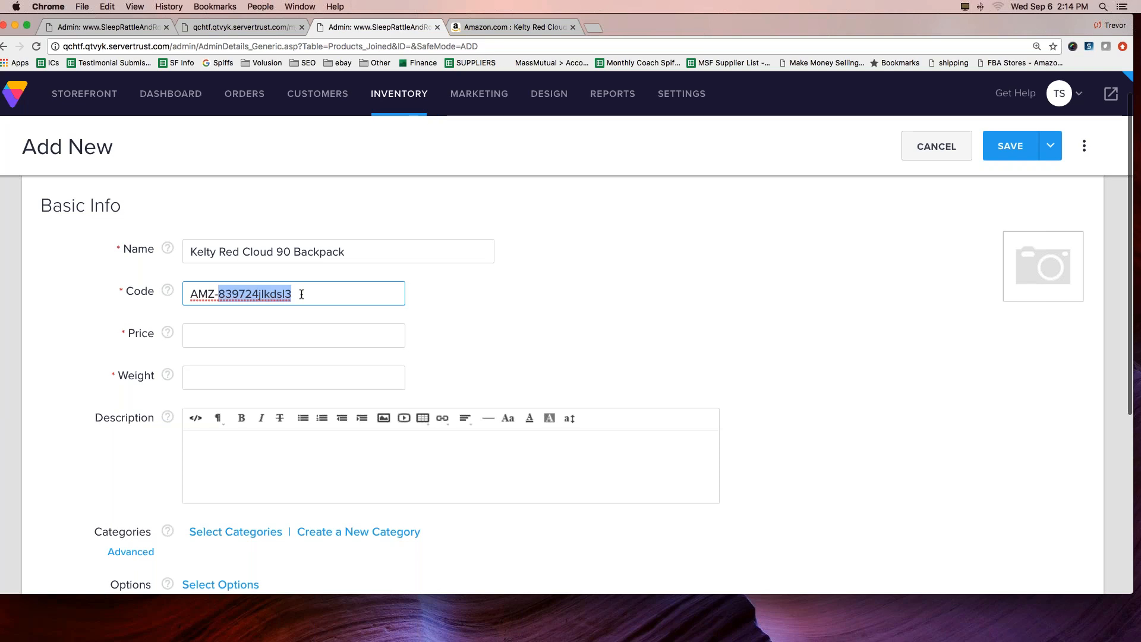
pyautogui.click(177, 293)
pyautogui.moveTo(190, 293); pyautogui.dragTo(307, 292)
pyautogui.moveTo(190, 292); pyautogui.dragTo(218, 291)
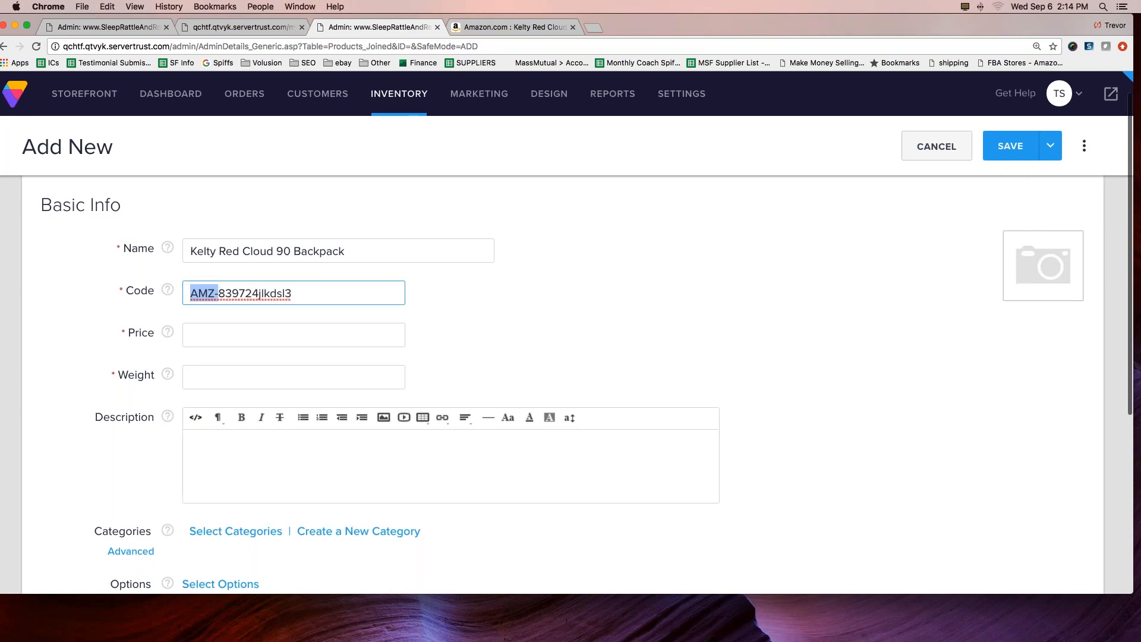
pyautogui.moveTo(312, 293); pyautogui.dragTo(218, 293)
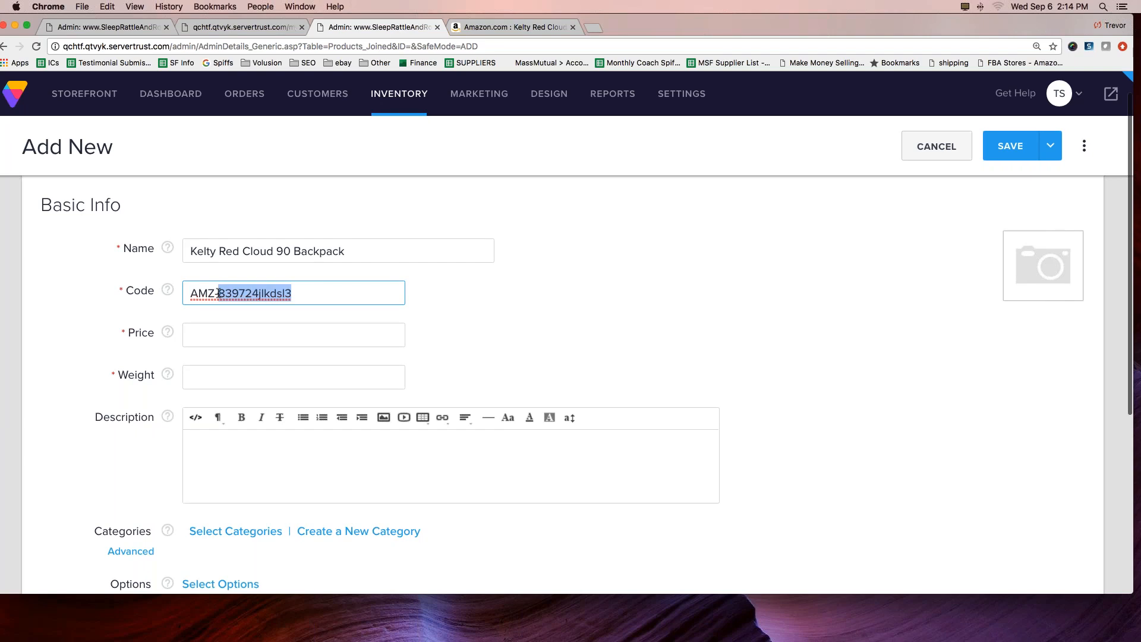
pyautogui.moveTo(190, 293); pyautogui.dragTo(216, 291)
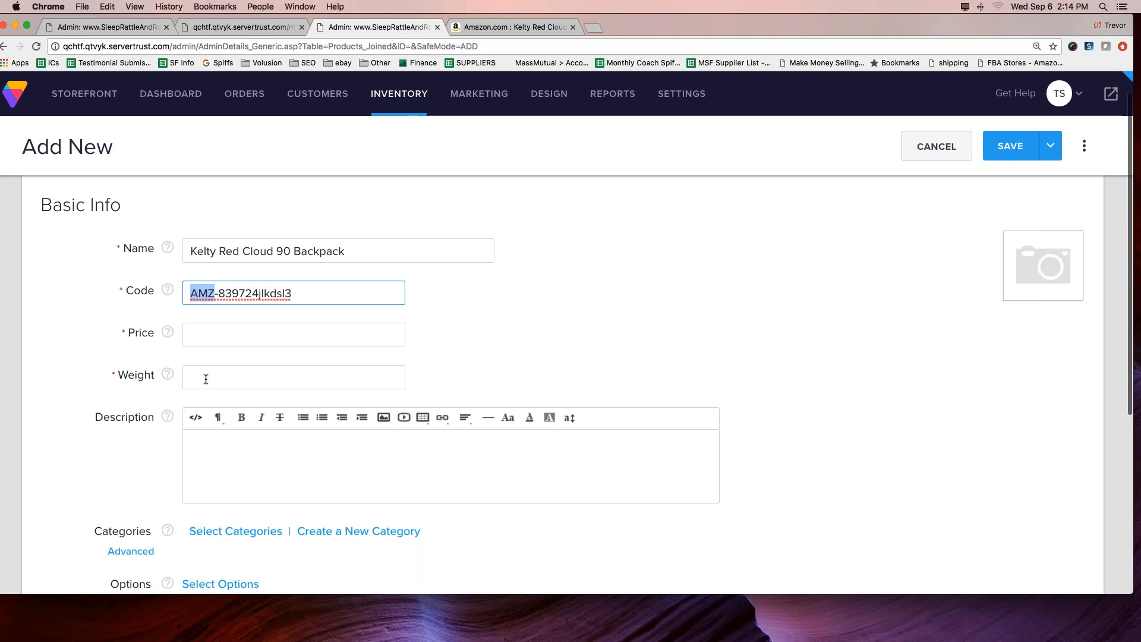
pyautogui.click(215, 290)
pyautogui.moveTo(298, 291); pyautogui.dragTo(199, 293)
pyautogui.click(199, 292)
# Step: Remove the hyphen from the product code so it reads AMZ839724jlkdsl3
pyautogui.click(216, 293)
pyautogui.press('Right')
pyautogui.press('BackSpace')
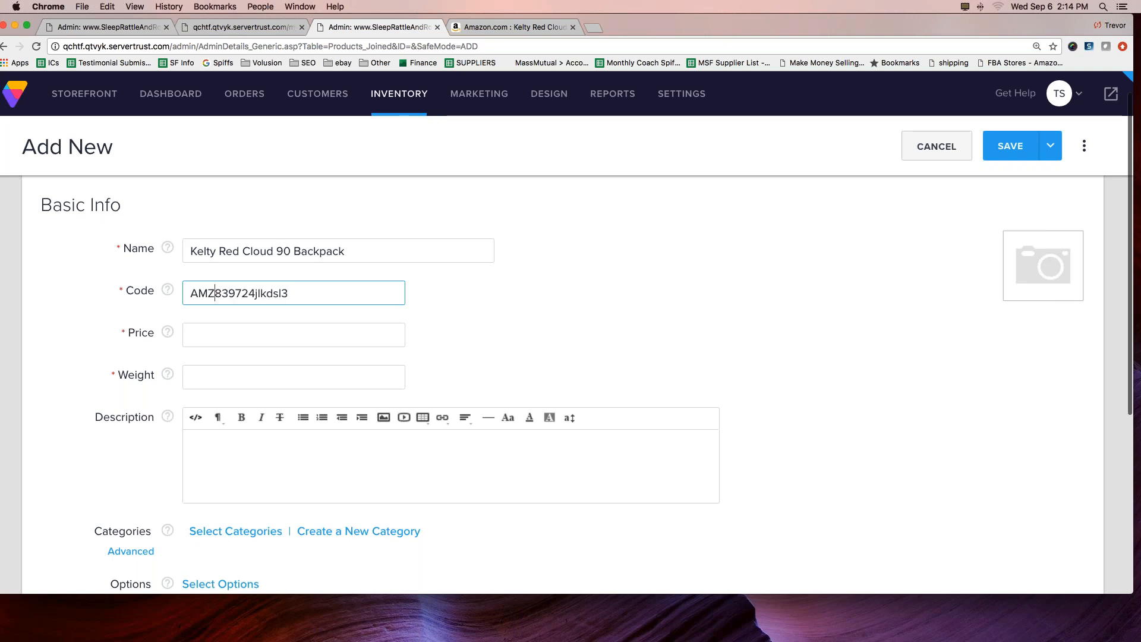
pyautogui.write('-')
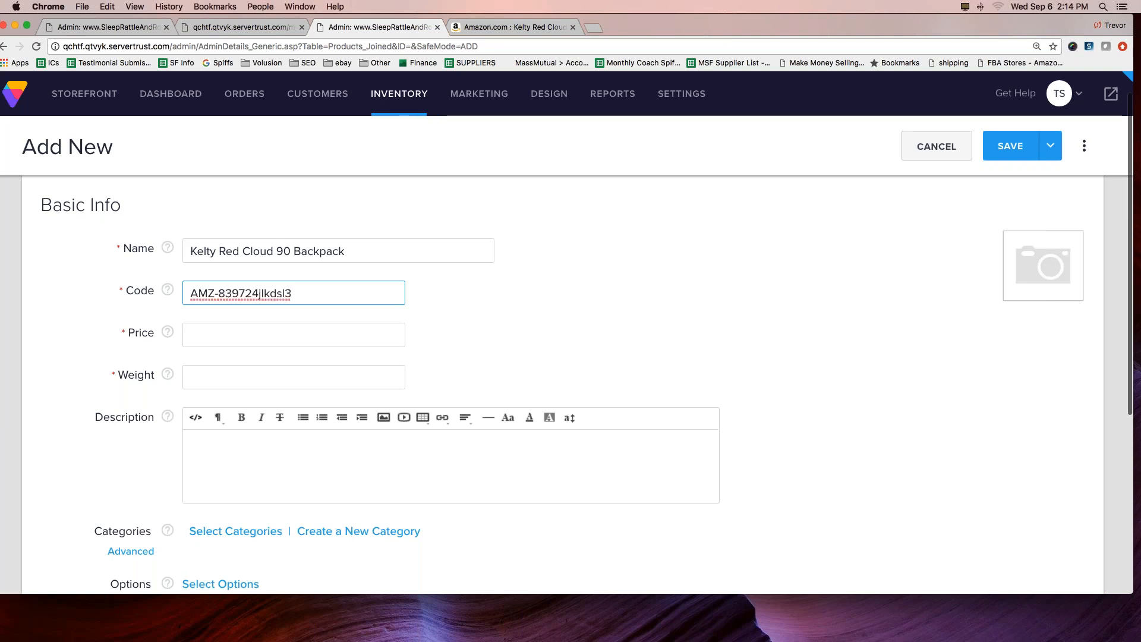
pyautogui.press('BackSpace')
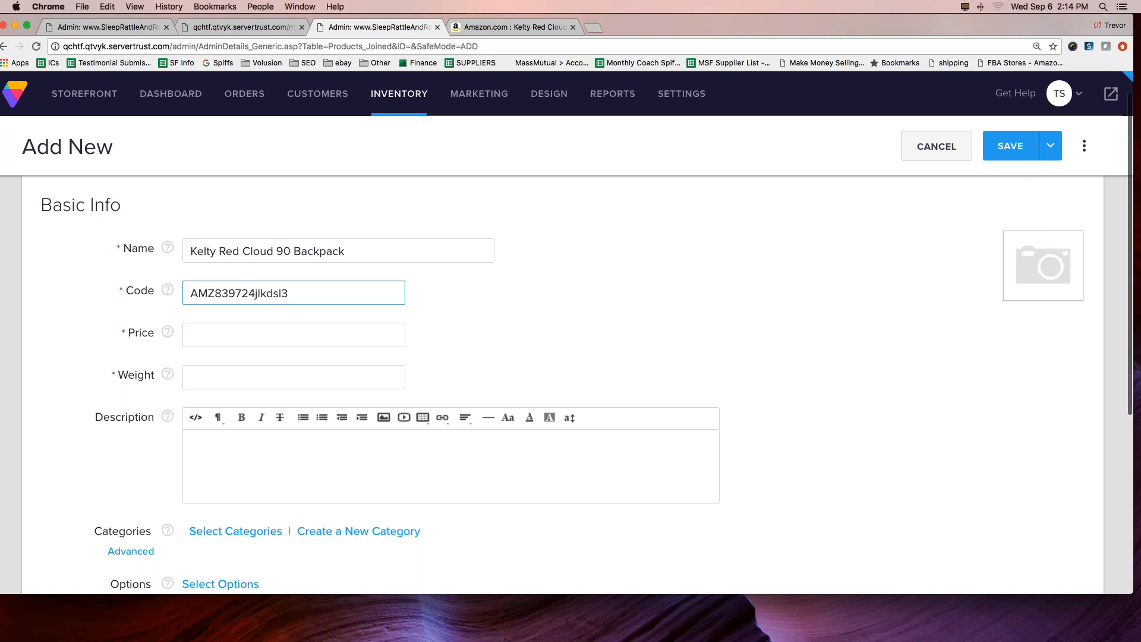
# Step: Check the backpack's price on the Amazon listing, and set the new product's price to 259.99
pyautogui.press('Tab')
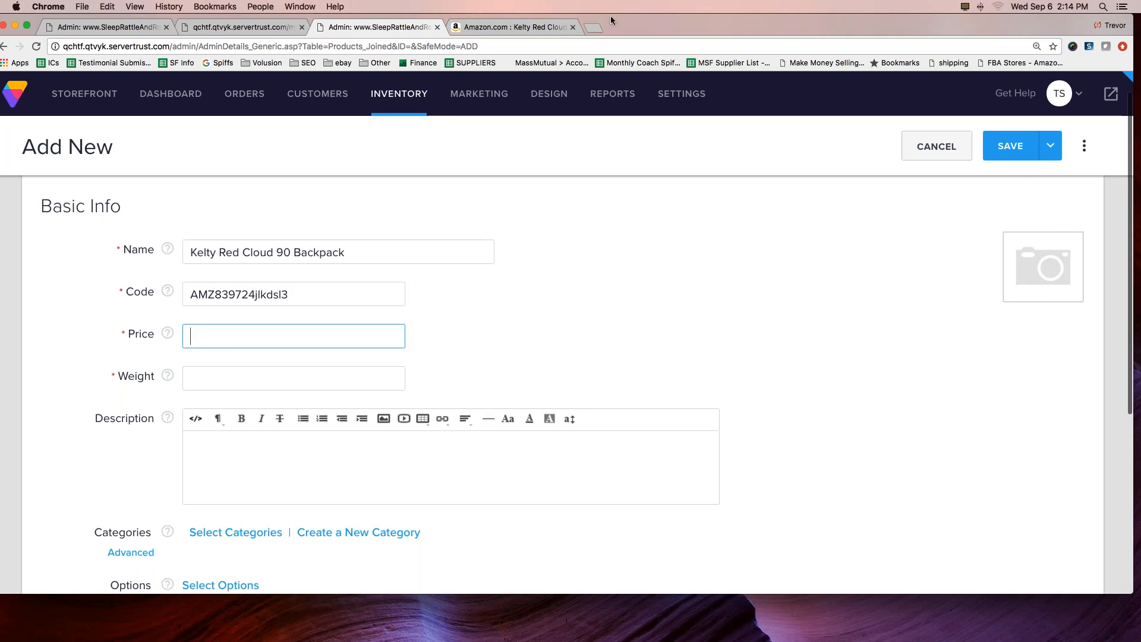
pyautogui.click(461, 26)
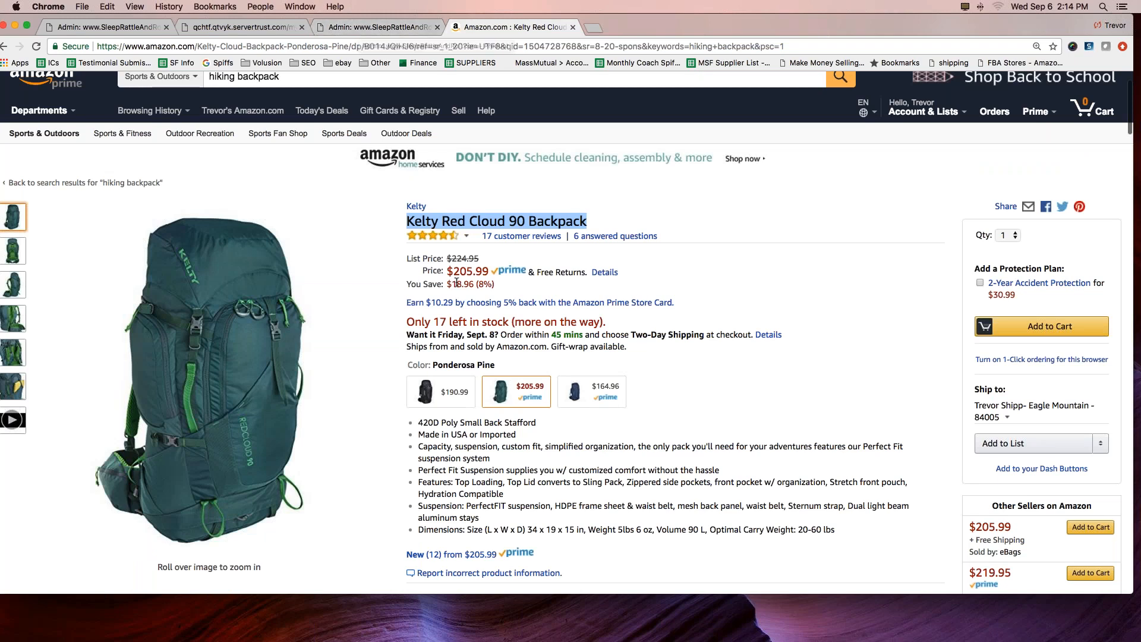
pyautogui.moveTo(453, 271); pyautogui.dragTo(483, 271)
pyautogui.click(381, 27)
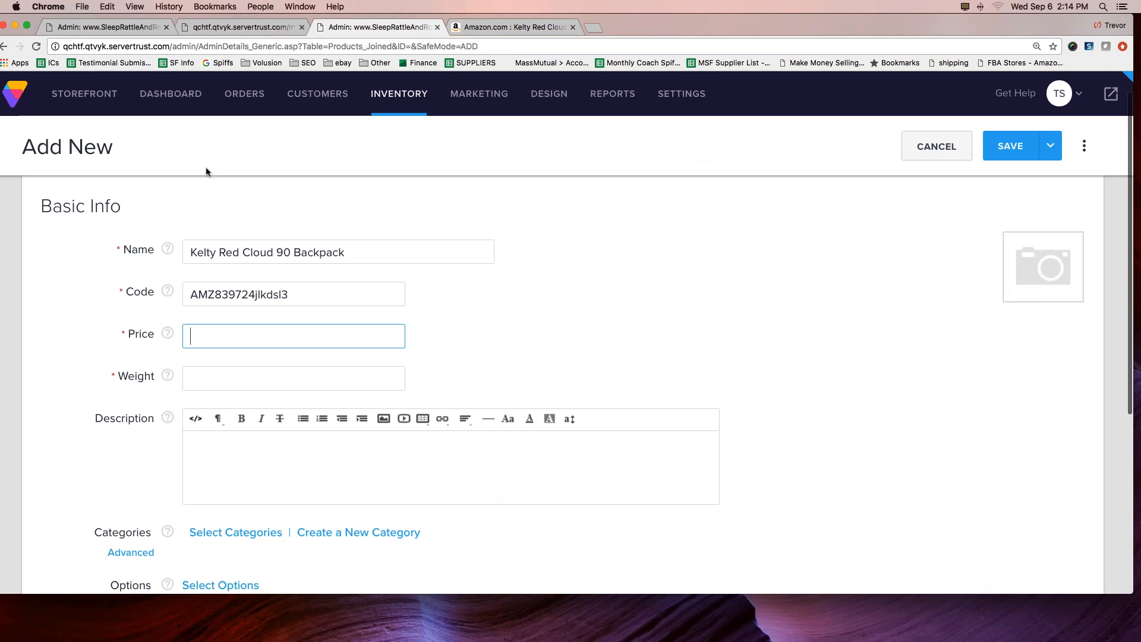
pyautogui.write('25')
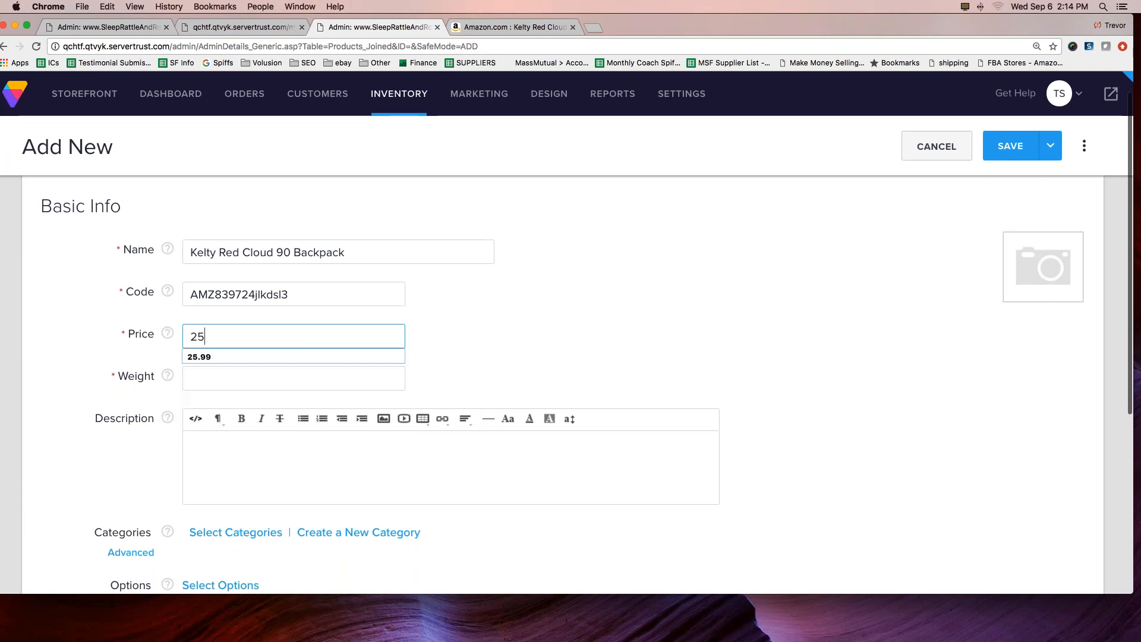
pyautogui.write('9.99')
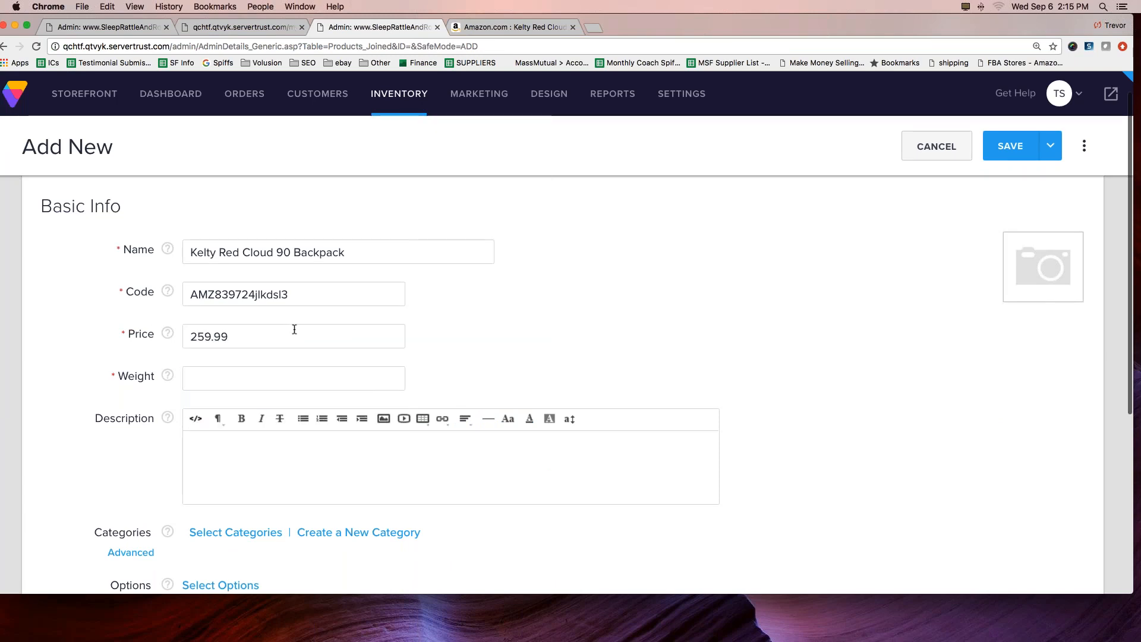
pyautogui.moveTo(189, 337); pyautogui.dragTo(237, 336)
pyautogui.click(245, 335)
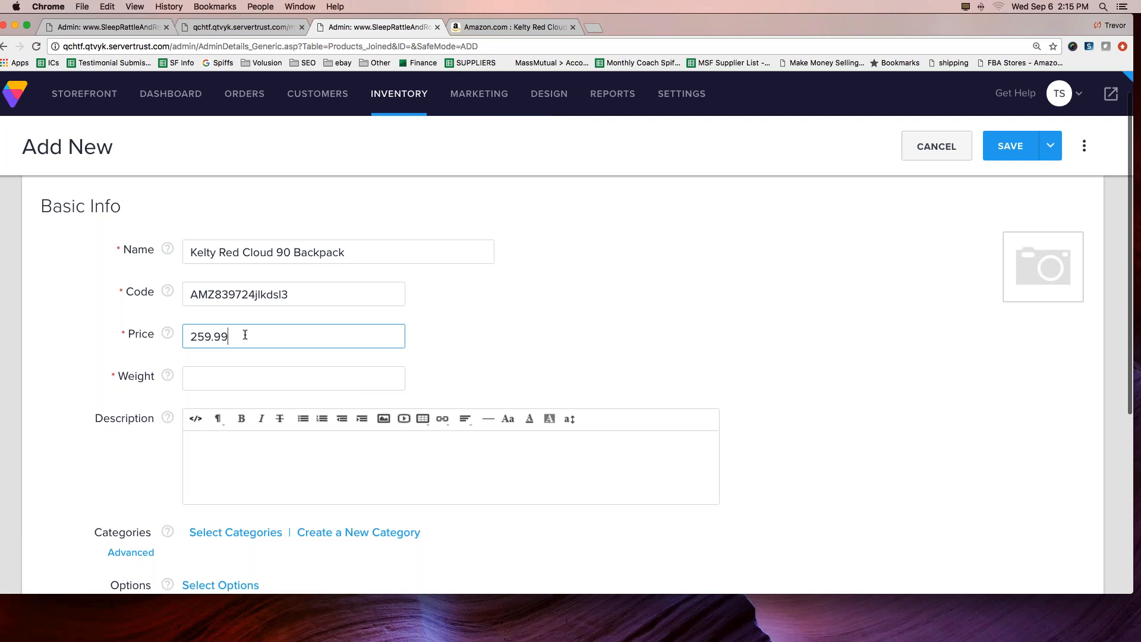
# Step: Set the new product's weight to 1
pyautogui.press('Tab')
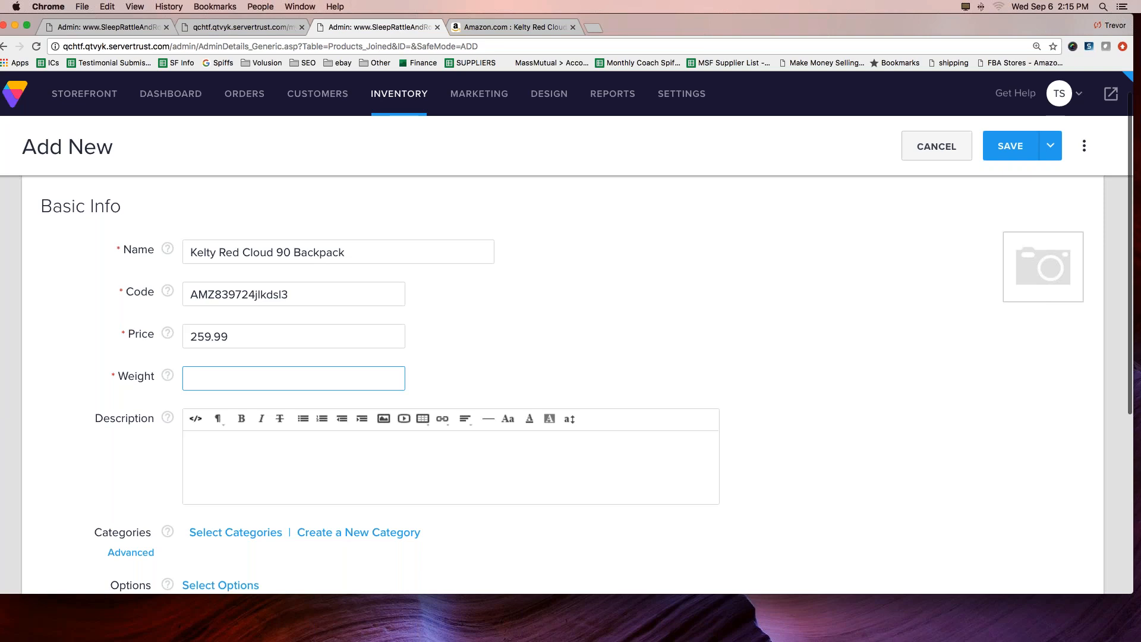
pyautogui.write('1')
pyautogui.press('Tab')
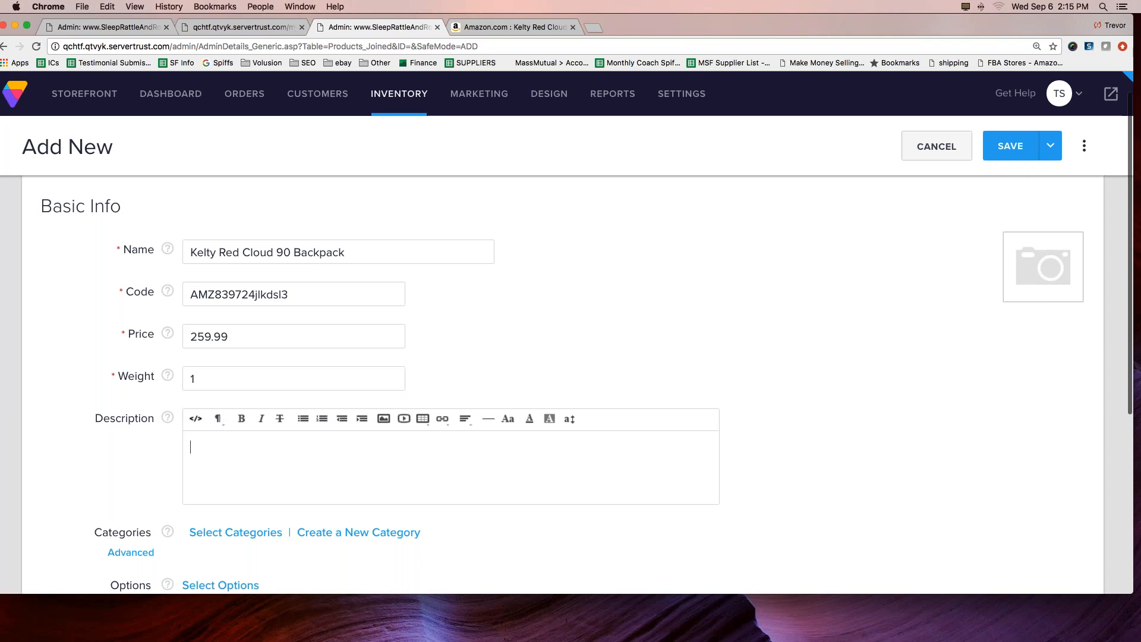
# Step: Copy the full bulleted feature list, from the 420D Poly line through Dimensions, from the Amazon backpack listing
pyautogui.scroll(-3, 688, 275)
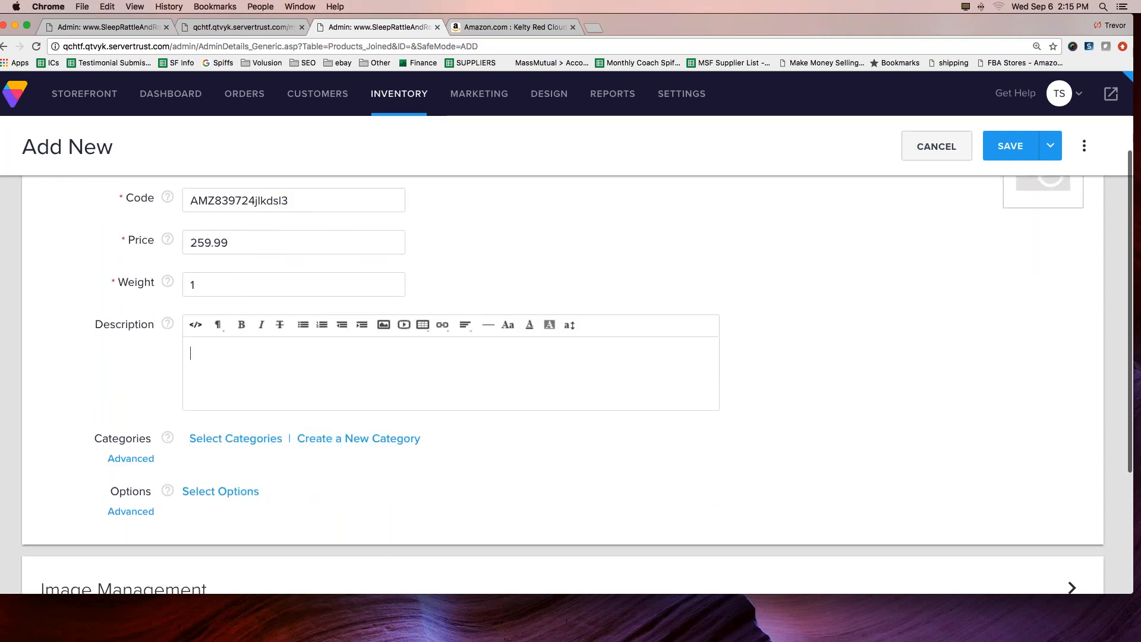
pyautogui.moveTo(96, 325); pyautogui.dragTo(154, 326)
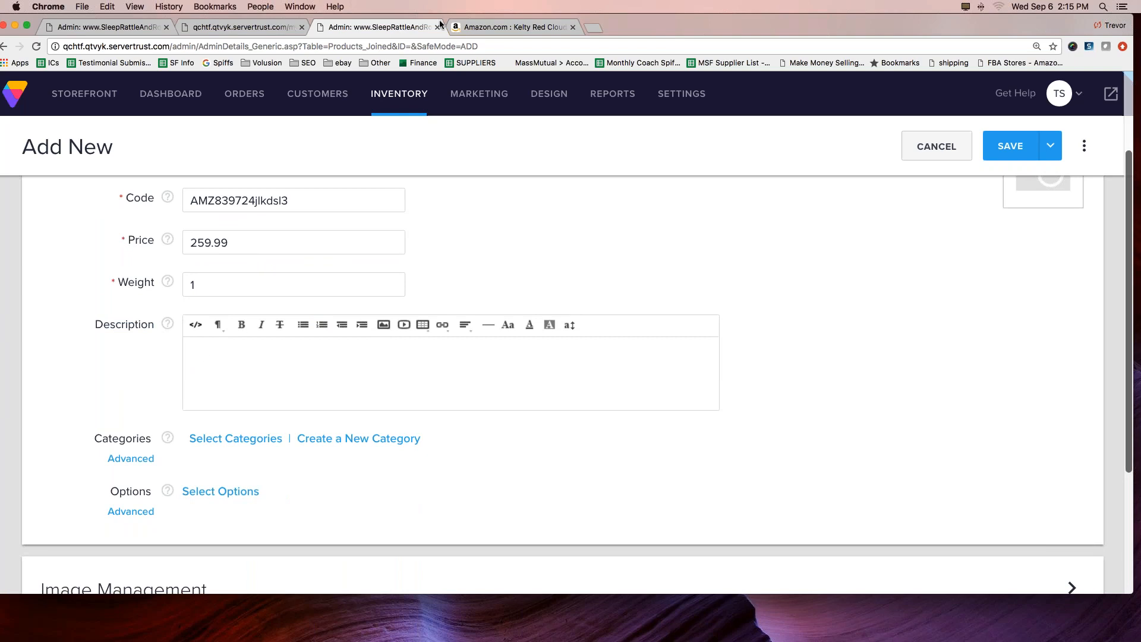
pyautogui.click(475, 27)
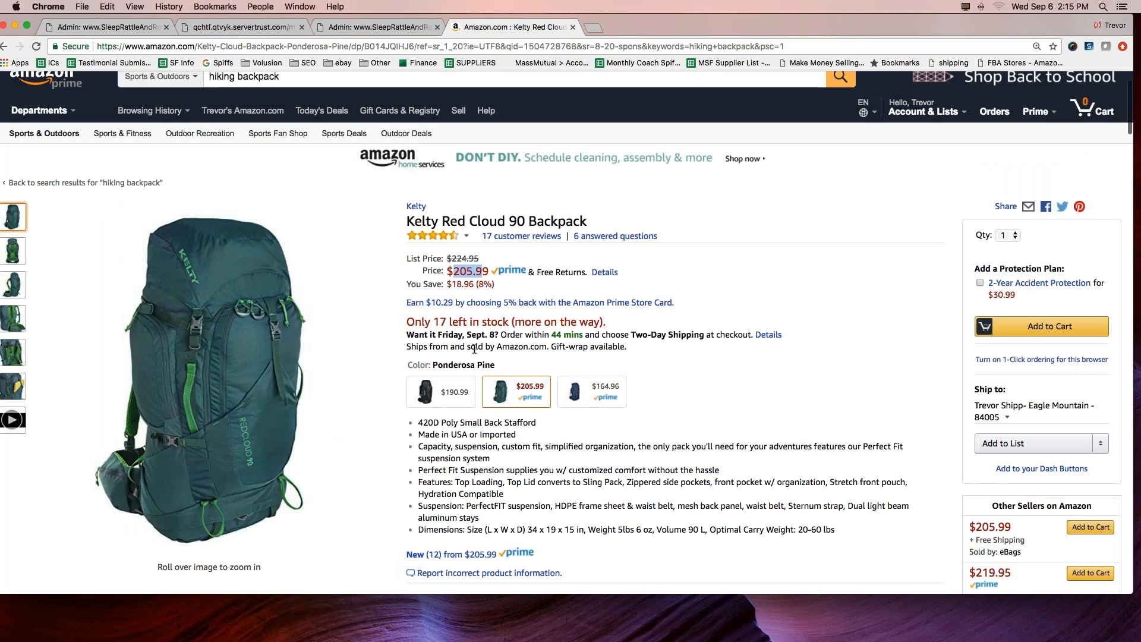
pyautogui.scroll(-3, 682, 386)
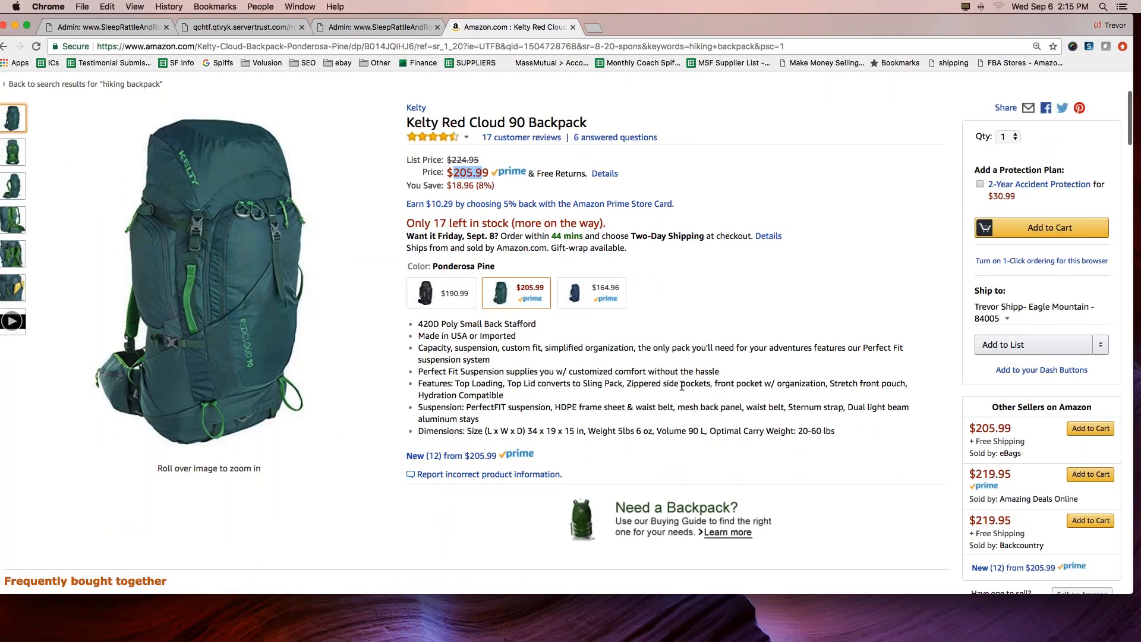
pyautogui.moveTo(838, 432); pyautogui.dragTo(816, 428)
pyautogui.moveTo(419, 431); pyautogui.dragTo(417, 324)
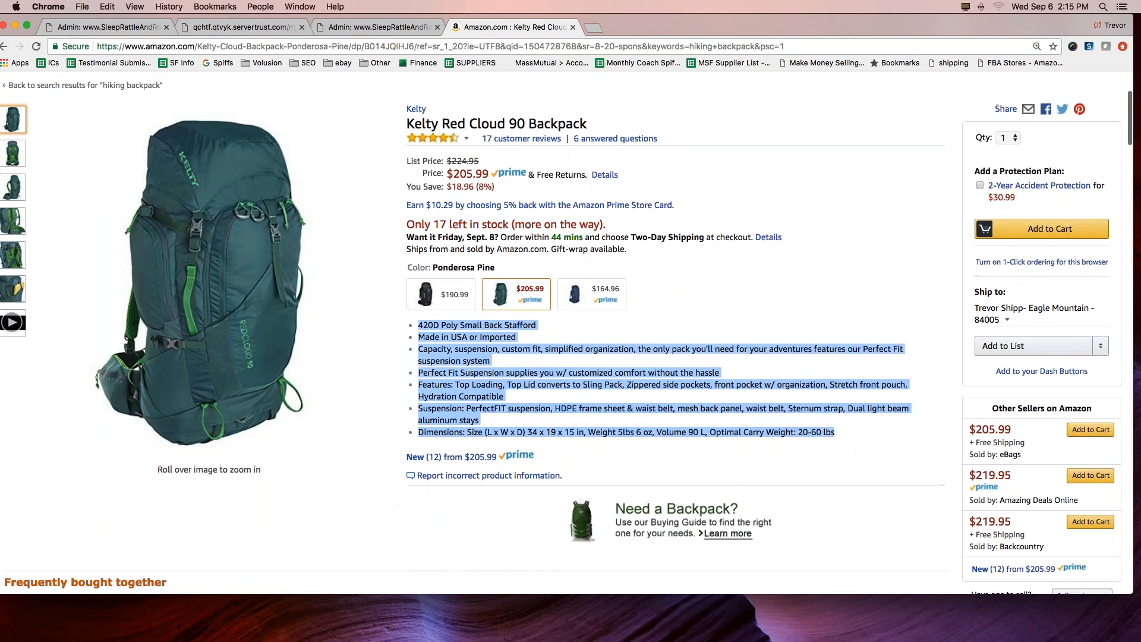
pyautogui.rightClick(455, 360)
pyautogui.click(469, 379)
# Step: Switch the new product's Description editor to HTML code view and paste the copied feature list into it
pyautogui.click(219, 26)
pyautogui.click(381, 27)
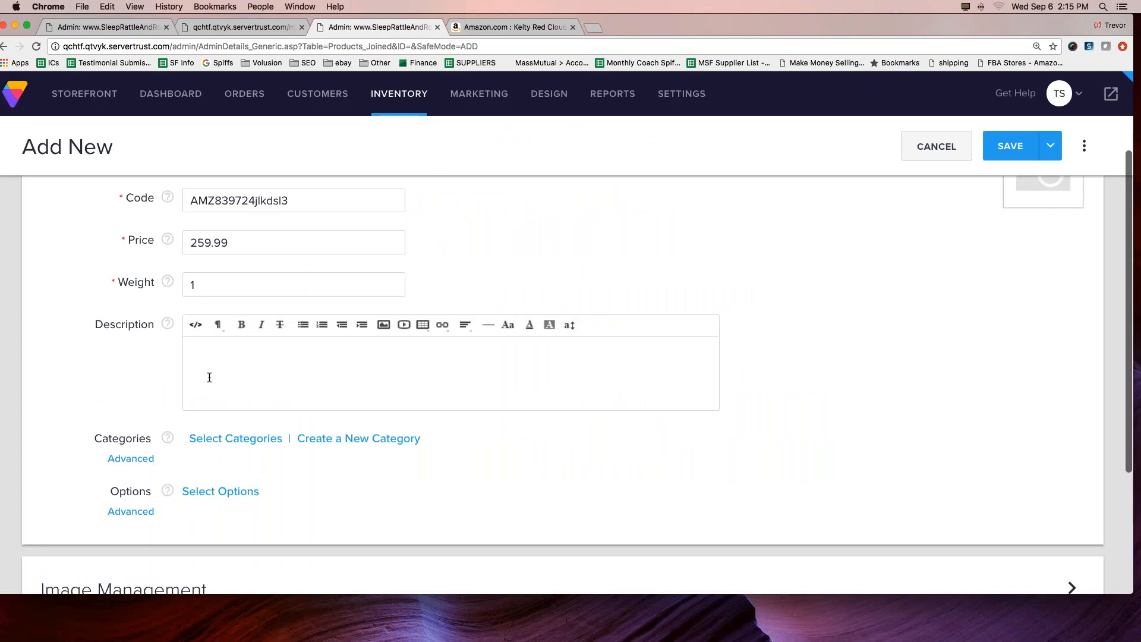
pyautogui.click(200, 344)
pyautogui.moveTo(203, 314)
pyautogui.mouseDown()
pyautogui.moveTo(182, 326)
pyautogui.moveTo(202, 332)
pyautogui.mouseUp()
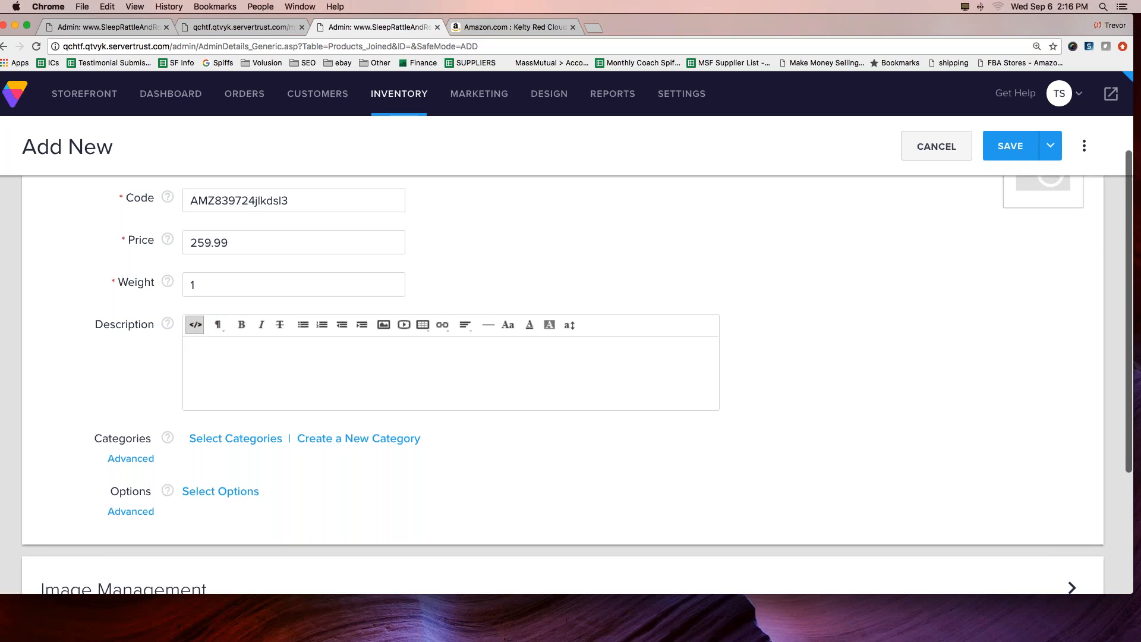
pyautogui.click(195, 325)
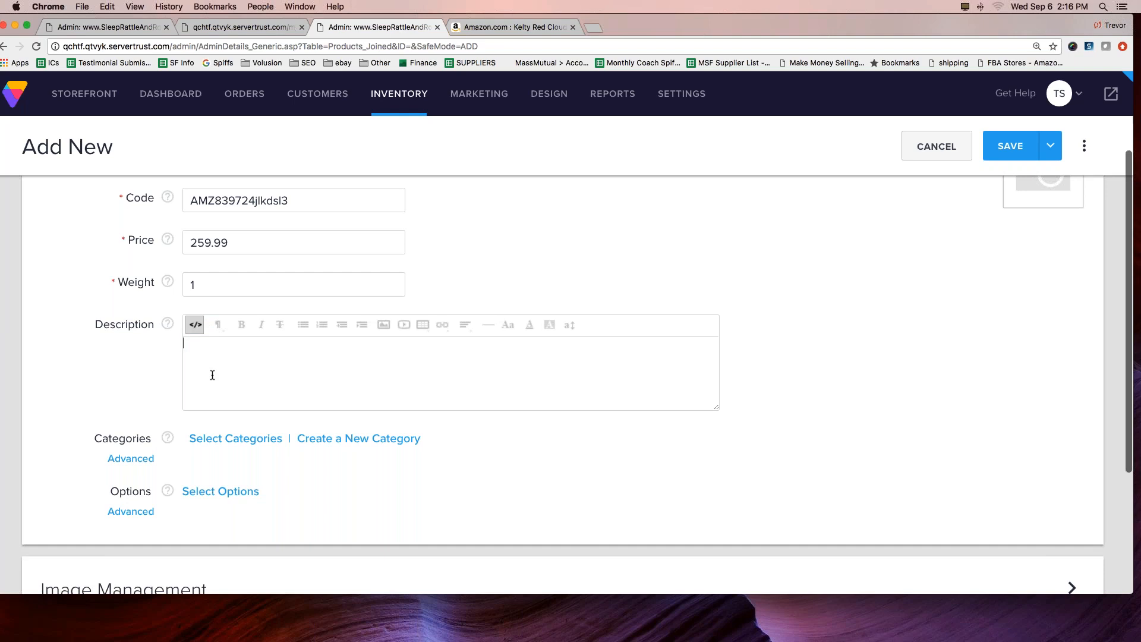
pyautogui.rightClick(200, 352)
pyautogui.click(226, 411)
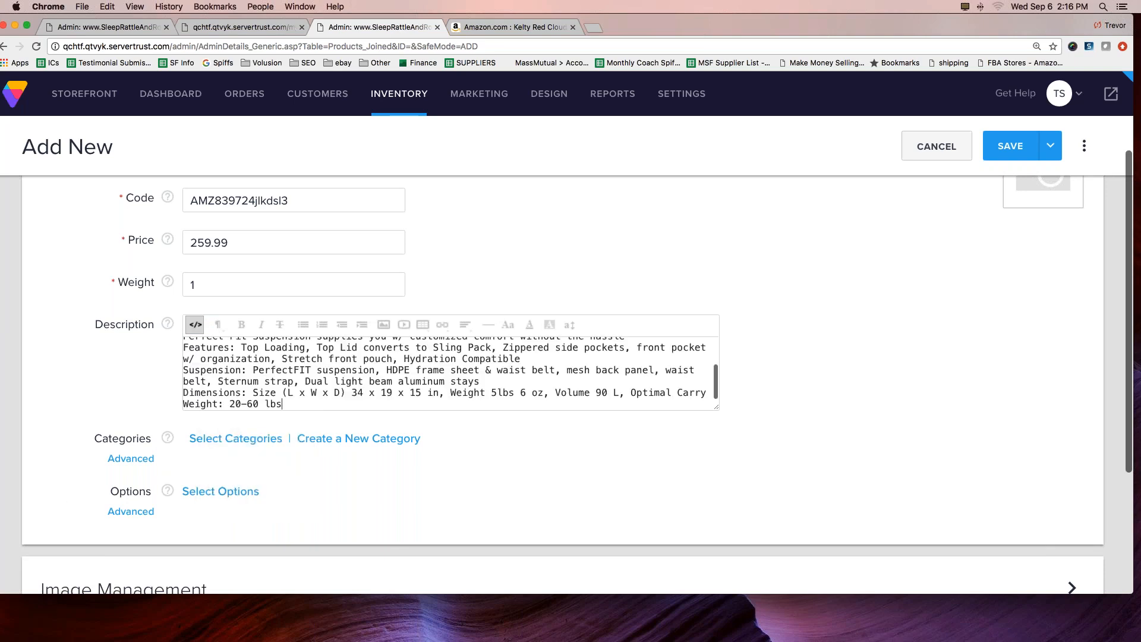
# Step: Return the Description editor to its formatted view, and assign the new product to the Products category
pyautogui.scroll(5, 235, 372)
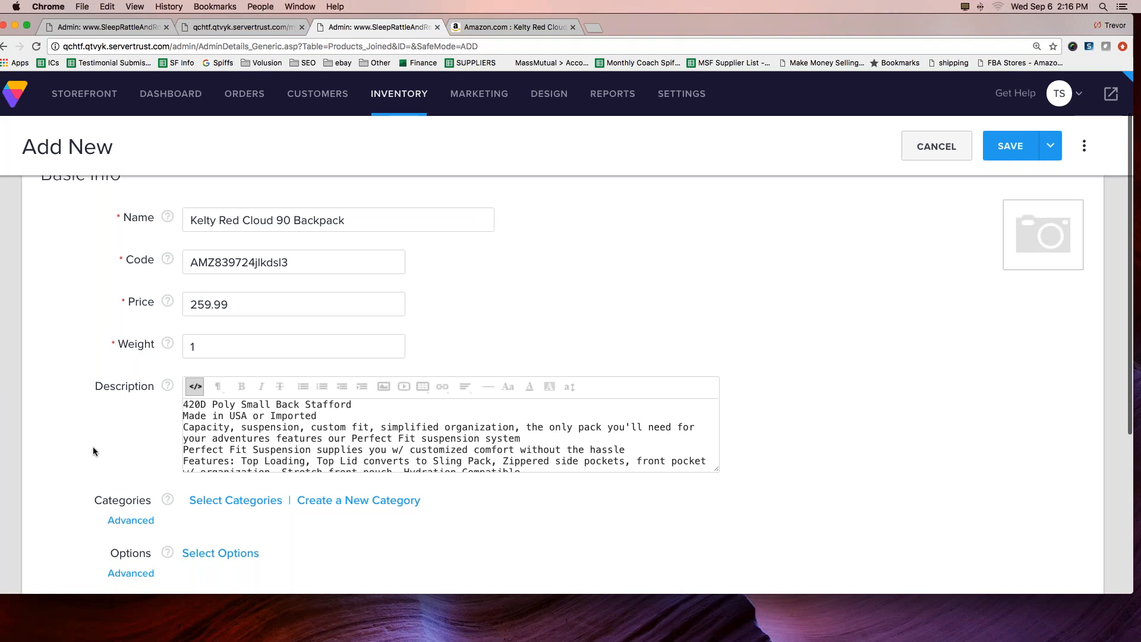
pyautogui.click(195, 387)
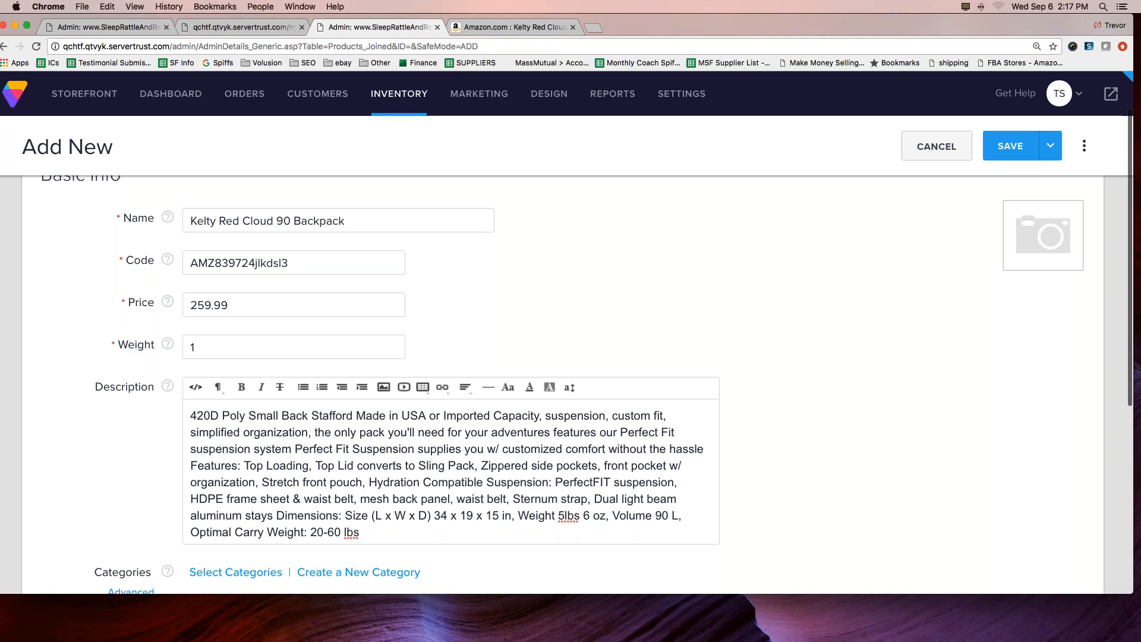
pyautogui.scroll(-1, 244, 366)
pyautogui.scroll(-5, 244, 367)
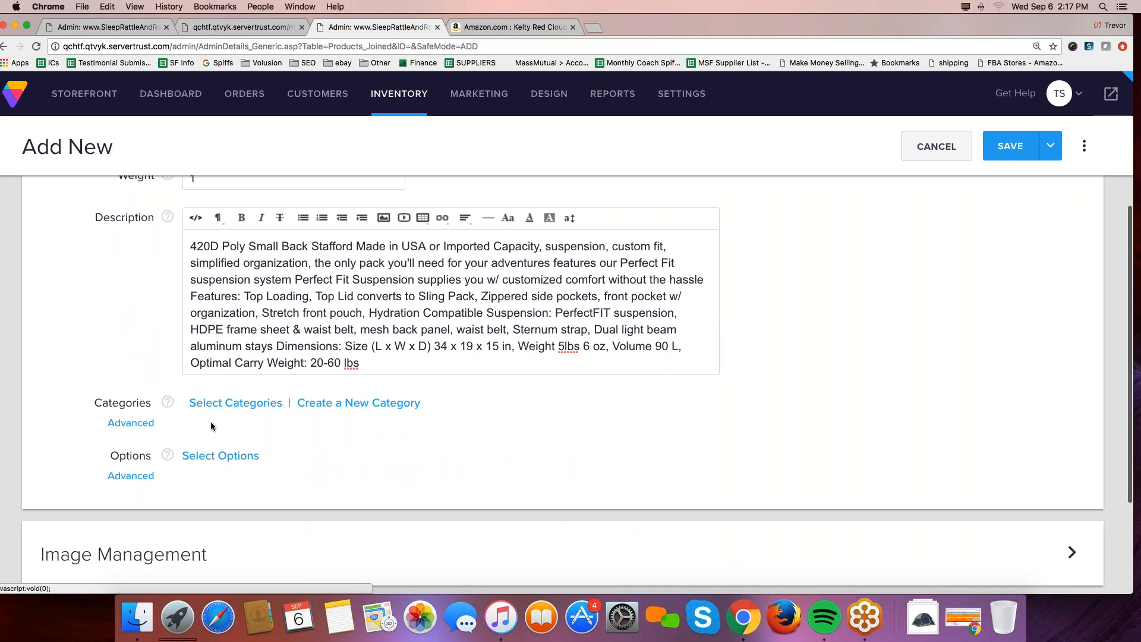
pyautogui.click(212, 405)
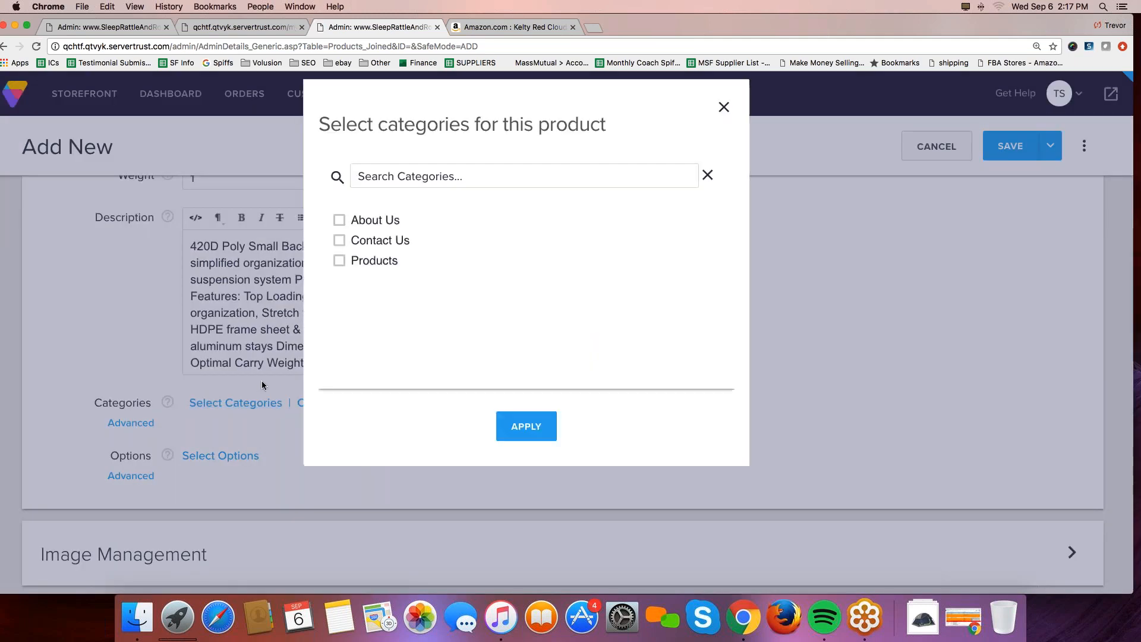
pyautogui.click(339, 261)
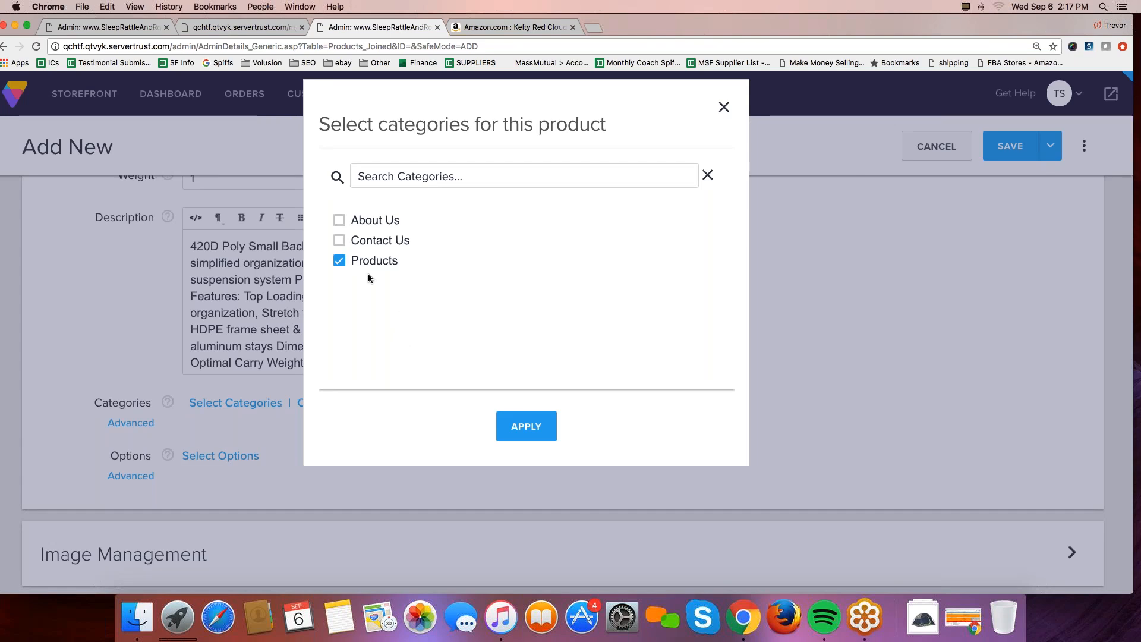
pyautogui.click(526, 427)
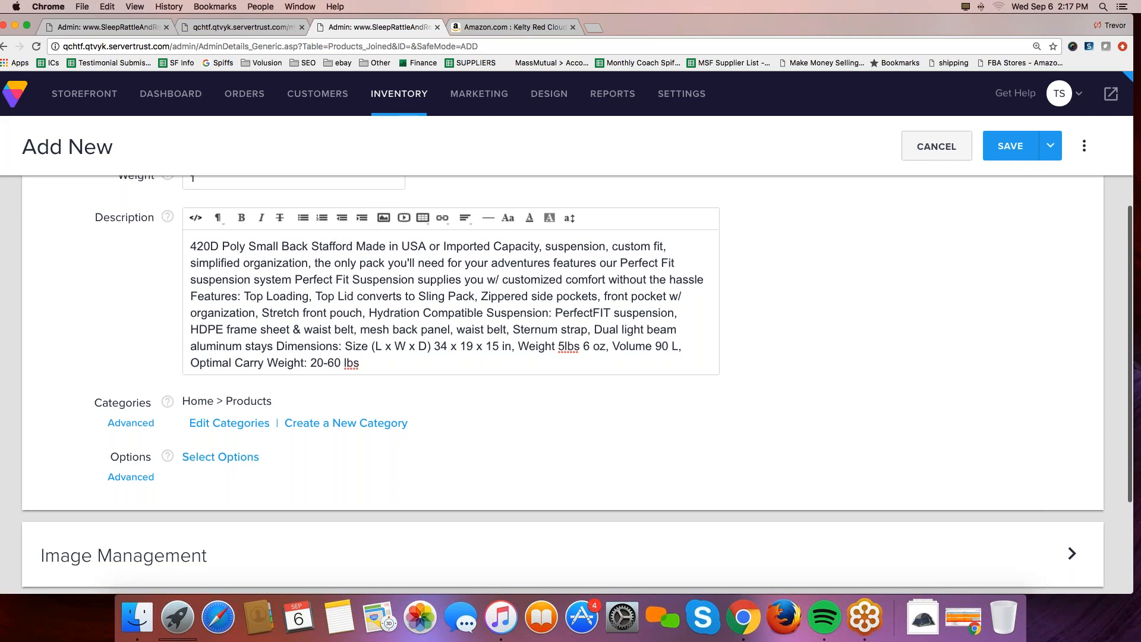
# Step: Look over the product's Options setting, and expand the Image Management section
pyautogui.scroll(-5, 312, 393)
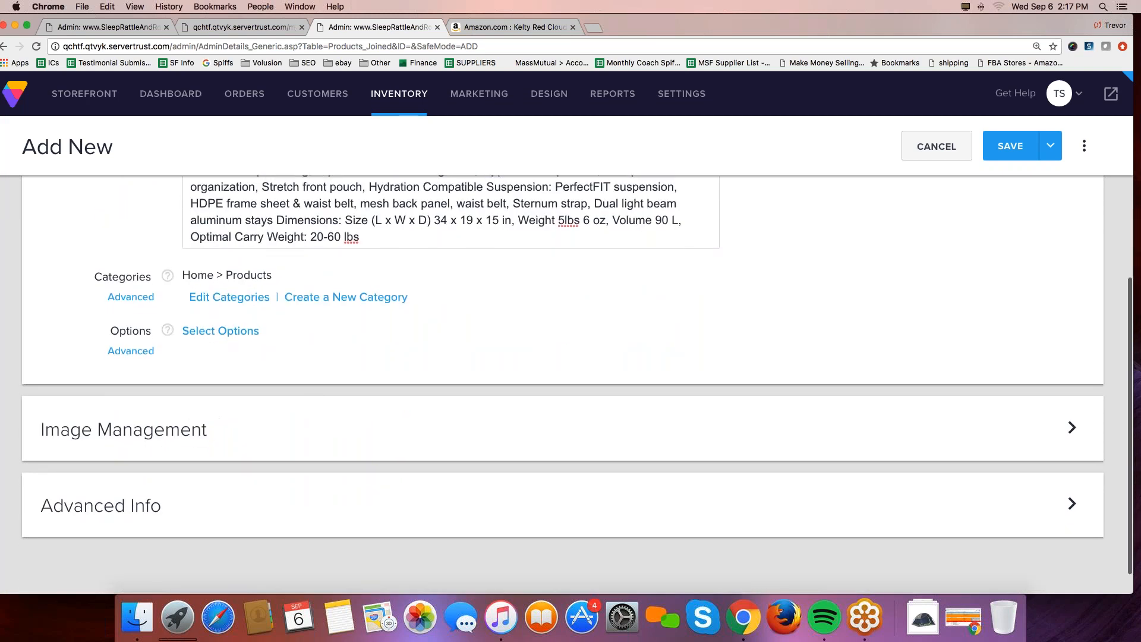
pyautogui.moveTo(116, 331); pyautogui.dragTo(259, 331)
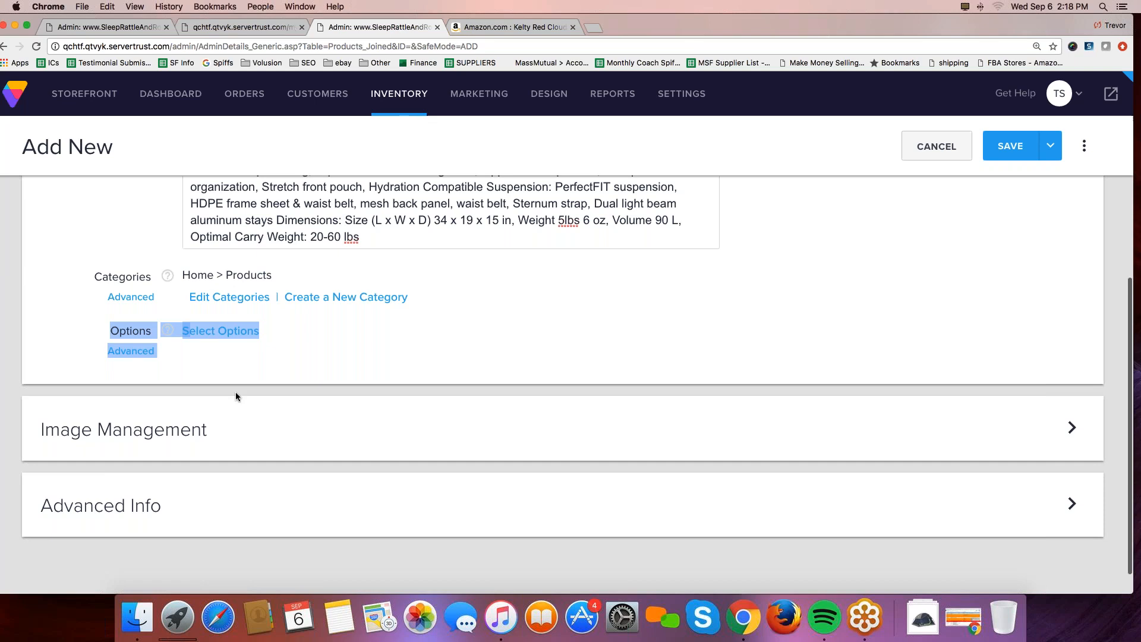
pyautogui.click(134, 449)
pyautogui.scroll(-5, 134, 437)
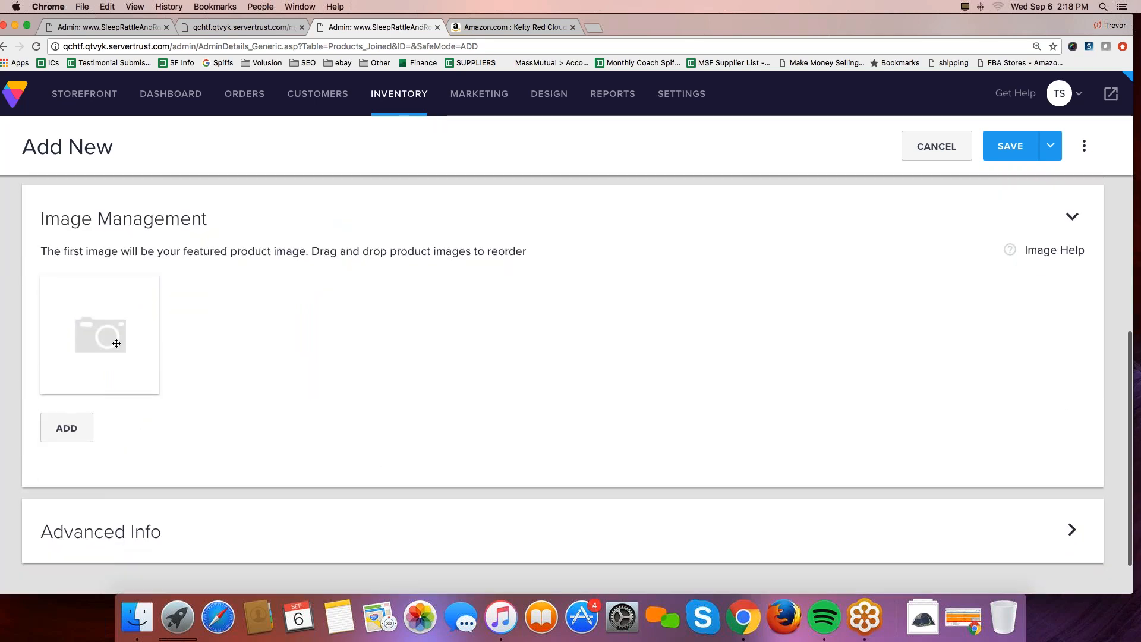
# Step: Save the enlarged backpack image from the Amazon listing to Downloads as the JPEG 91iHP-sZfJL._SL1500_
pyautogui.click(498, 28)
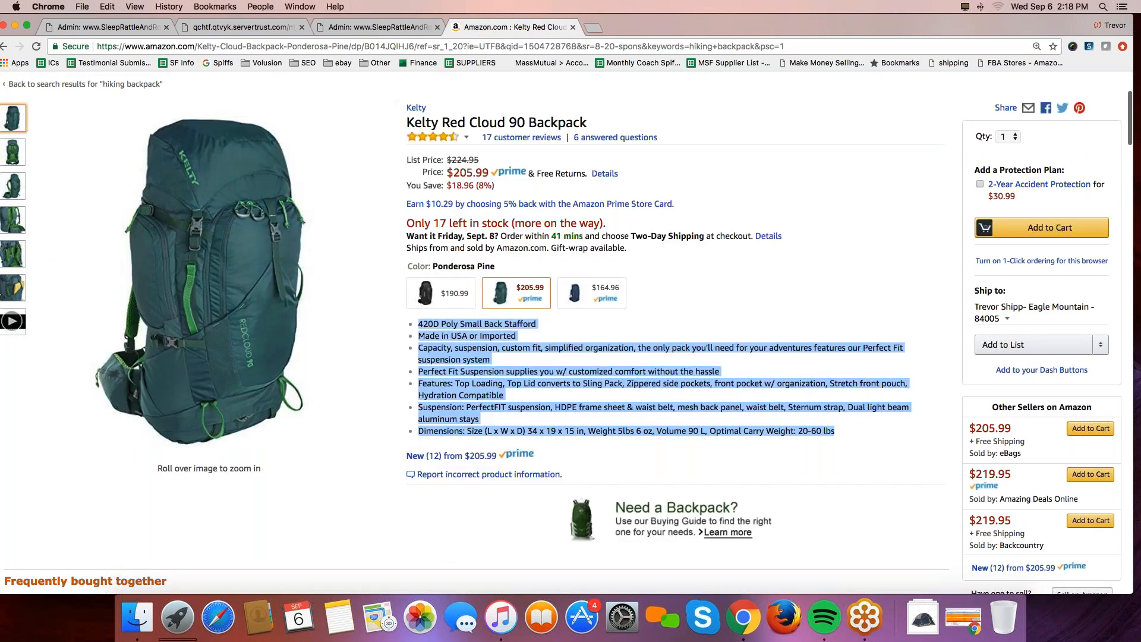
pyautogui.rightClick(218, 247)
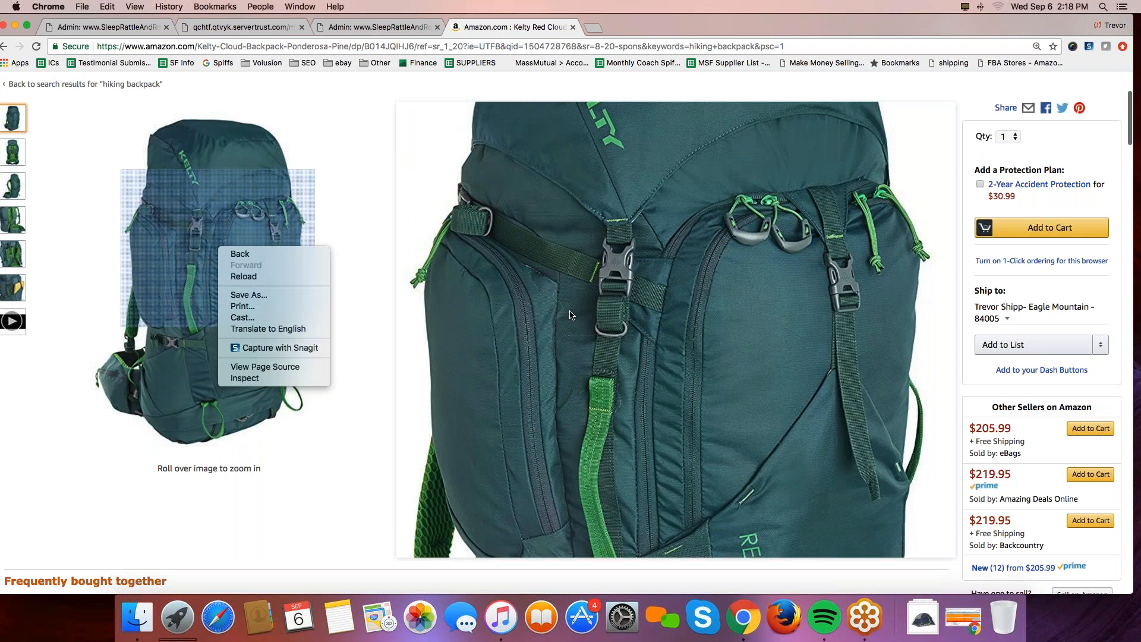
pyautogui.click(629, 298)
pyautogui.rightClick(628, 295)
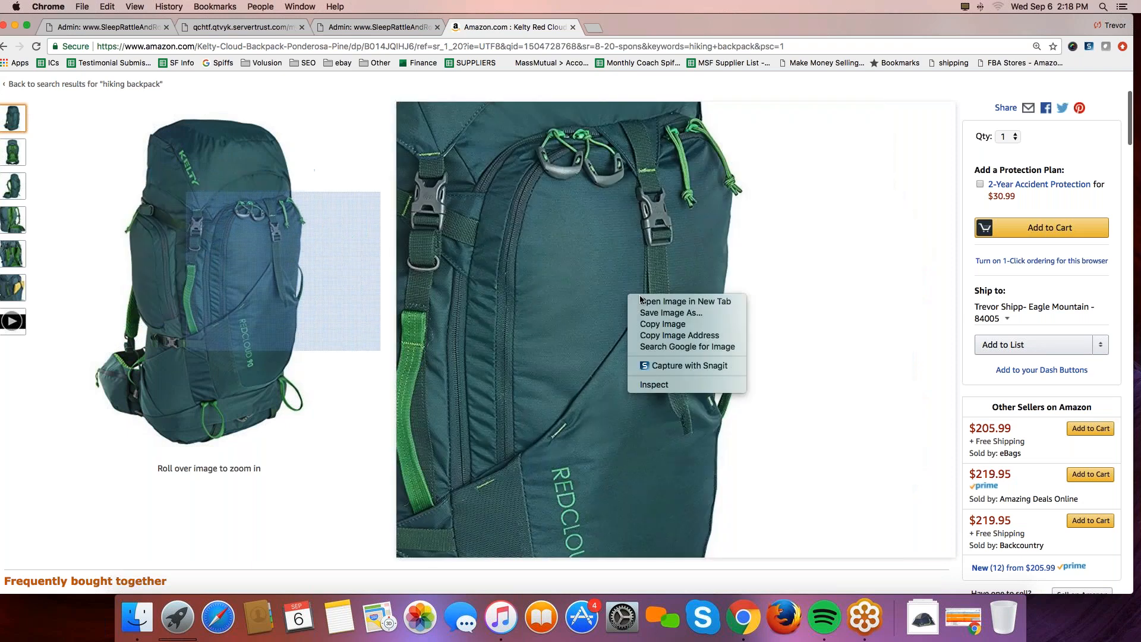
pyautogui.click(690, 317)
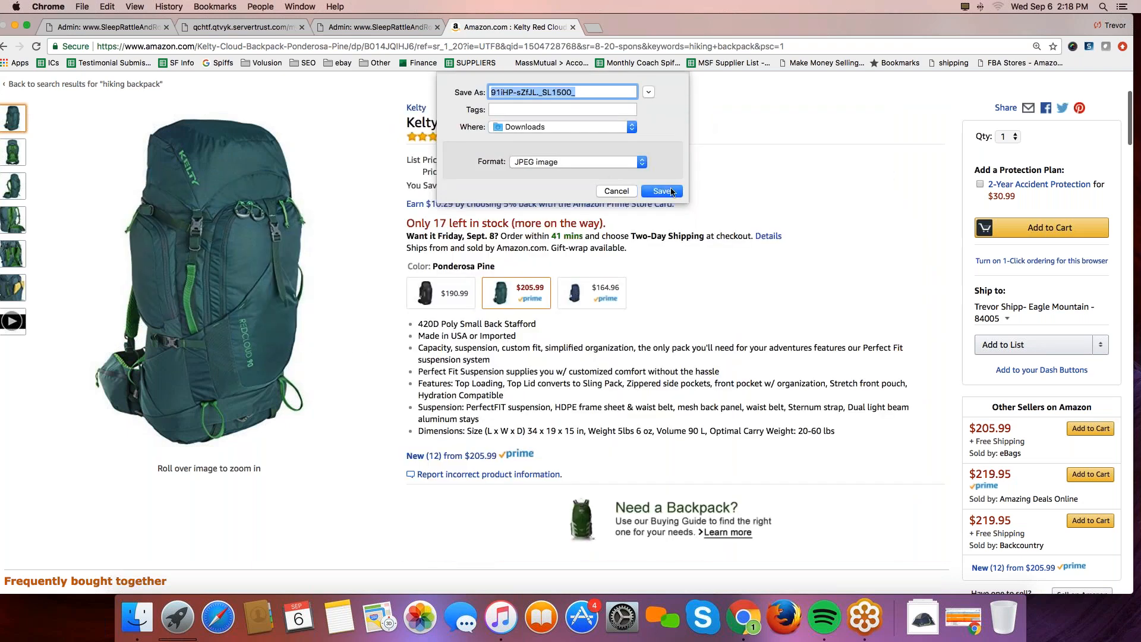
pyautogui.click(662, 191)
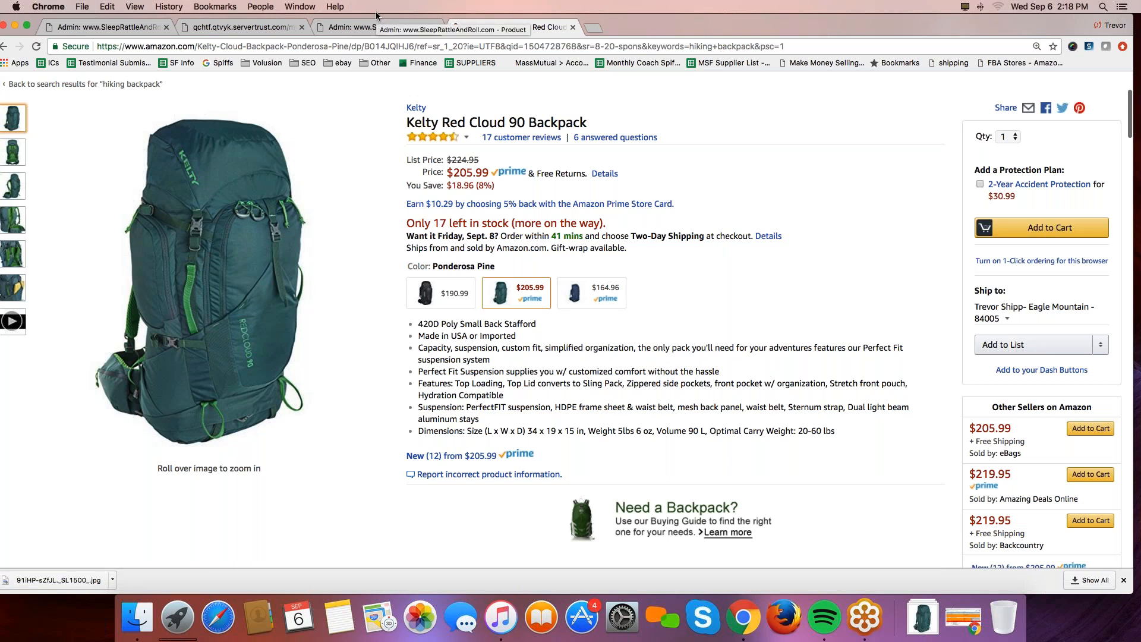
# Step: Upload 91iHP-sZfJL._SL1500_.jpg from Downloads as the first image of the new Volusion product
pyautogui.click(238, 28)
pyautogui.click(342, 25)
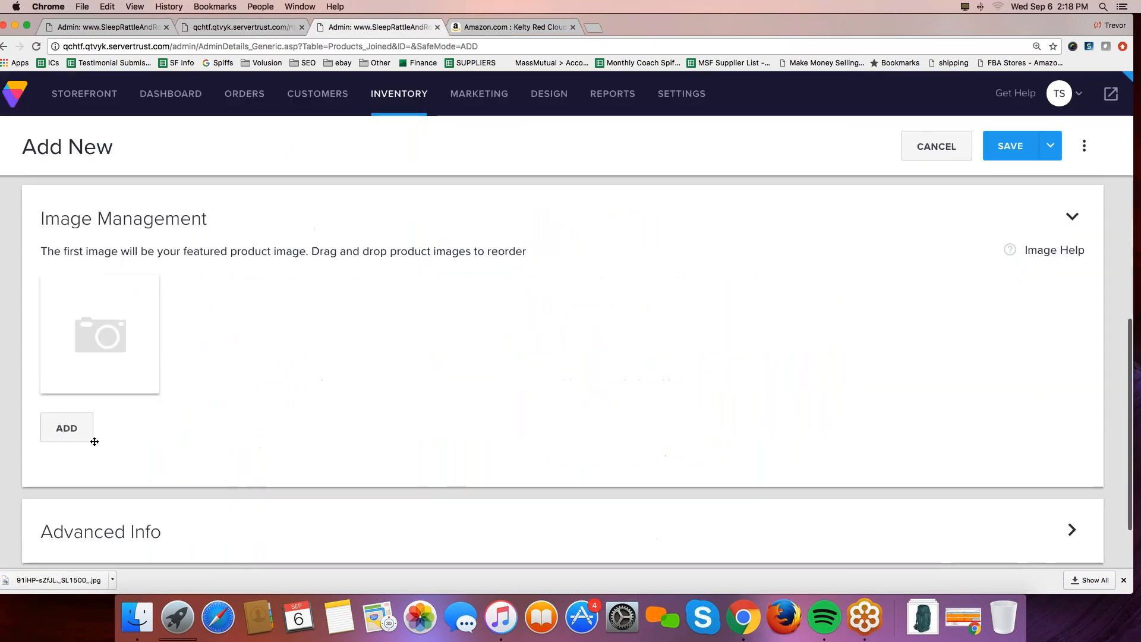
pyautogui.click(62, 438)
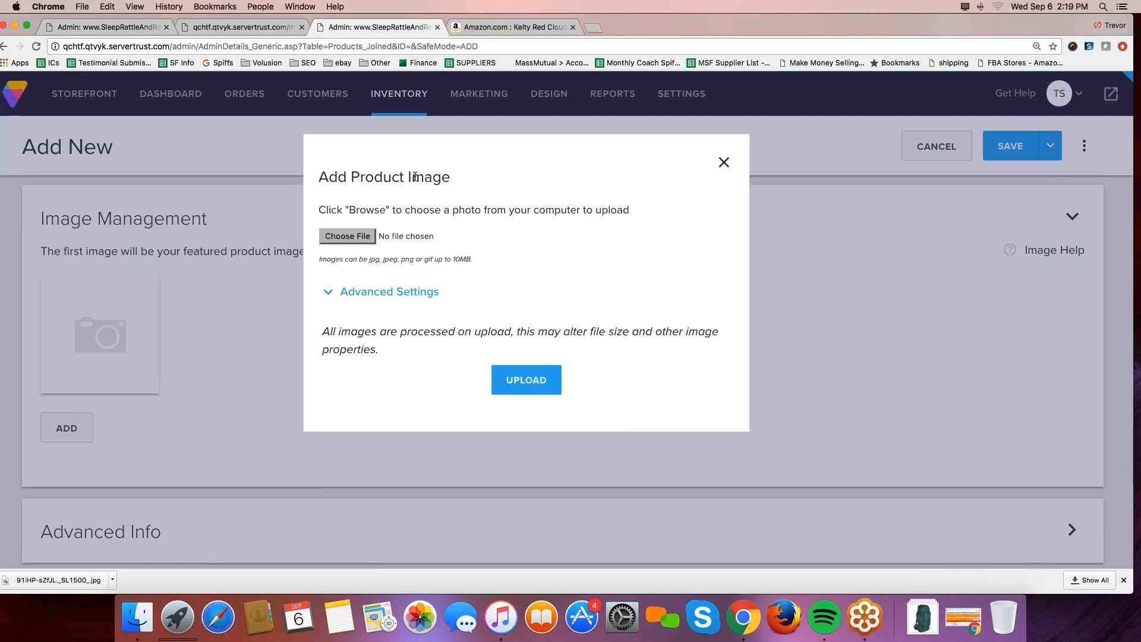
pyautogui.click(351, 238)
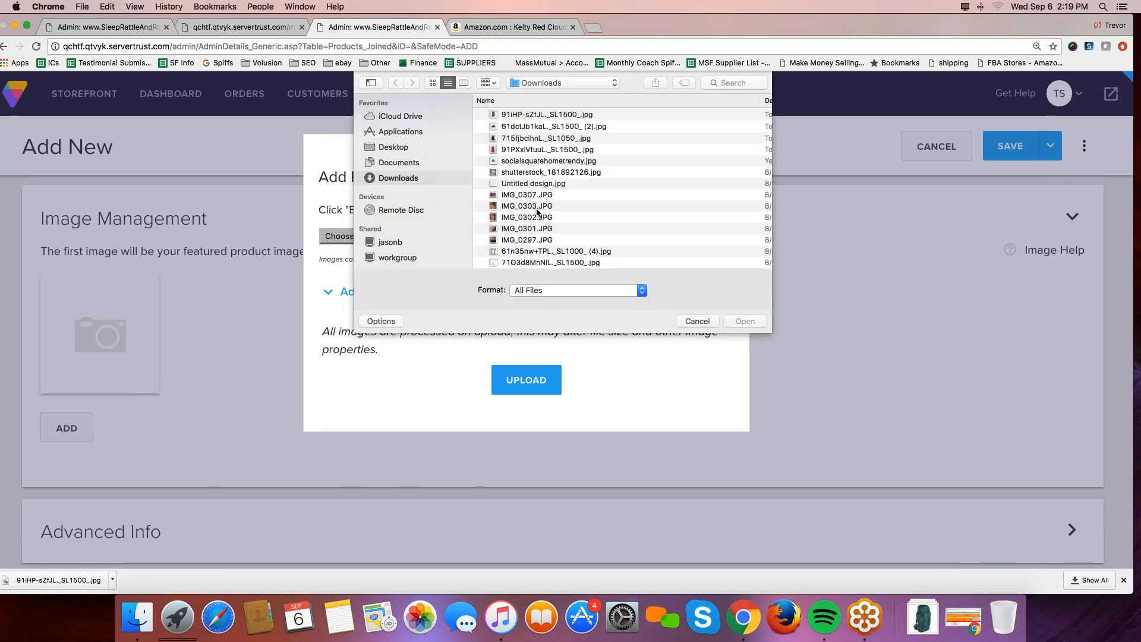
pyautogui.doubleClick(523, 114)
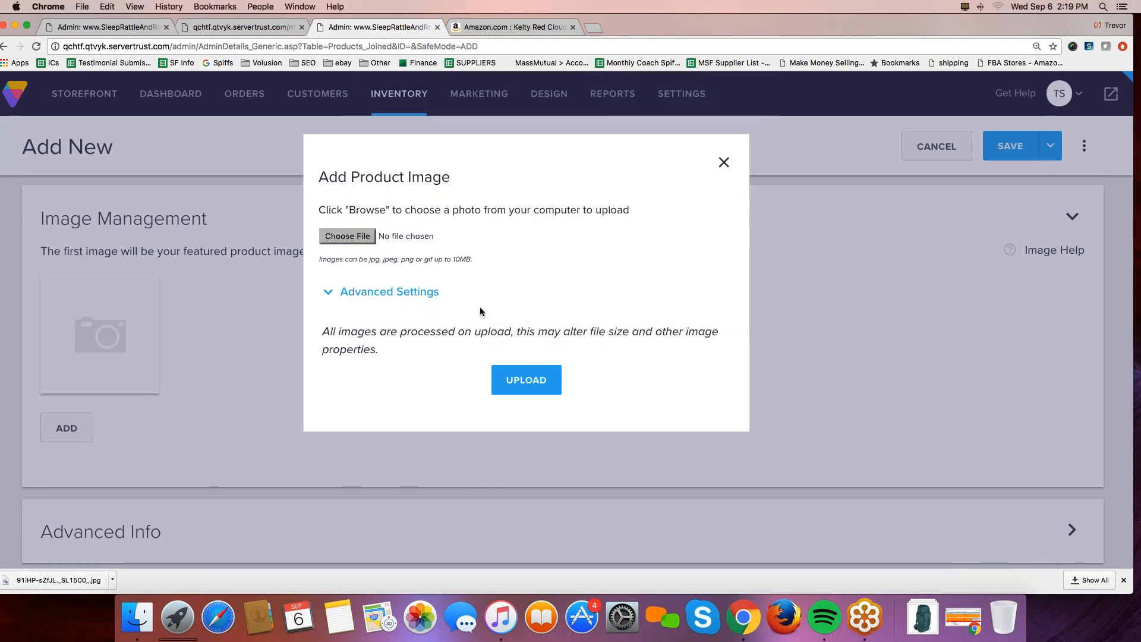
pyautogui.click(534, 379)
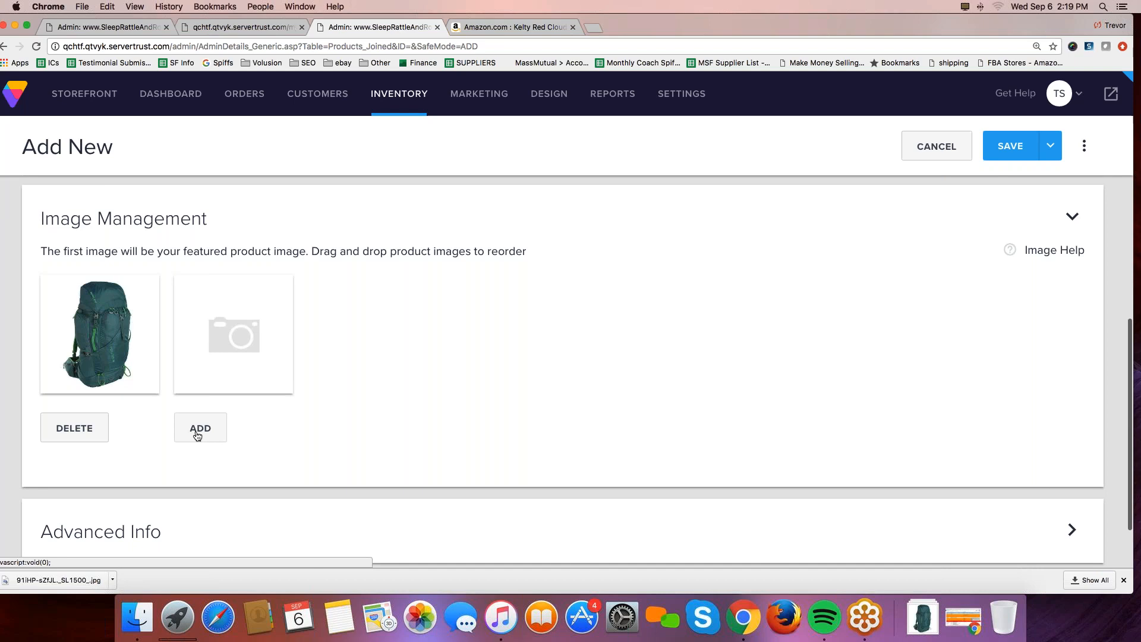
# Step: Check the added image and category of the new backpack product, and save the product
pyautogui.scroll(3, 197, 425)
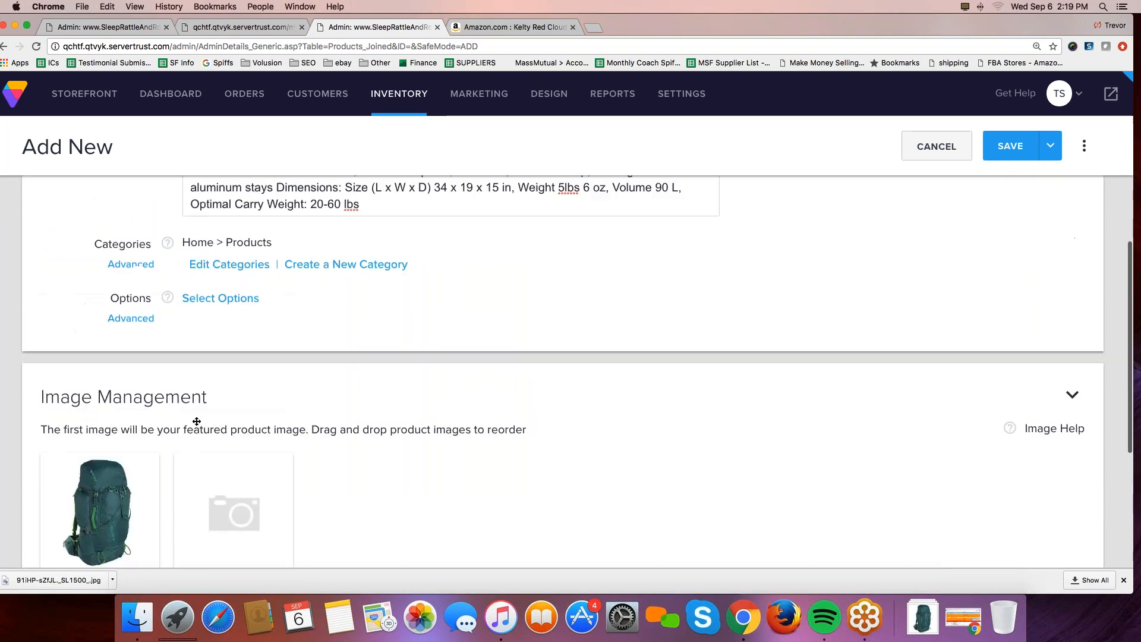
pyautogui.scroll(-2, 196, 419)
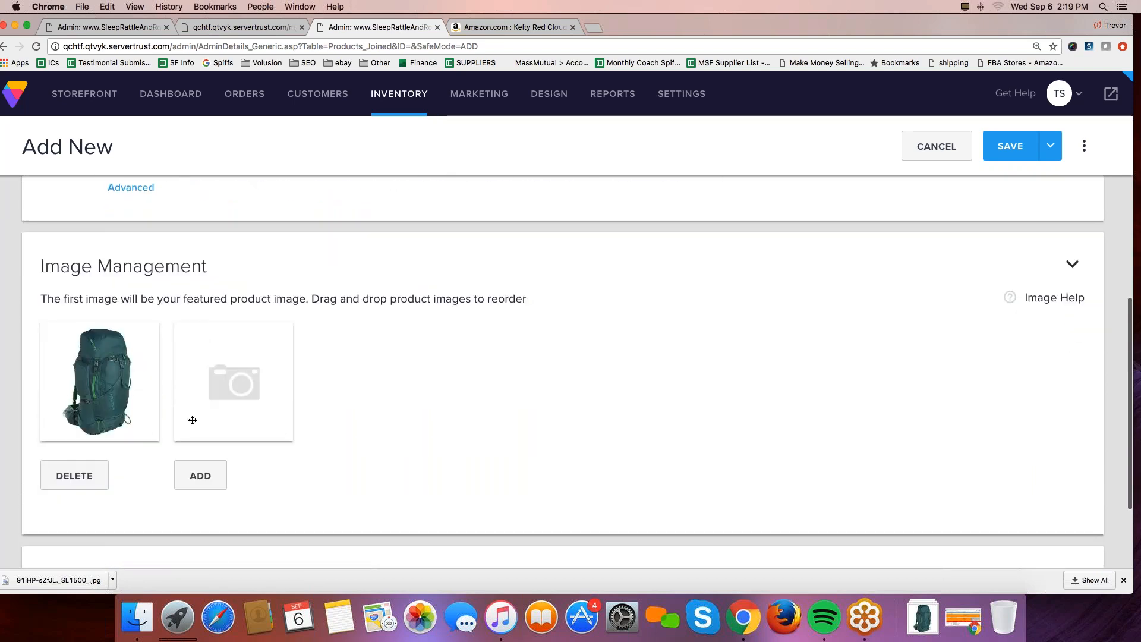
pyautogui.click(1007, 147)
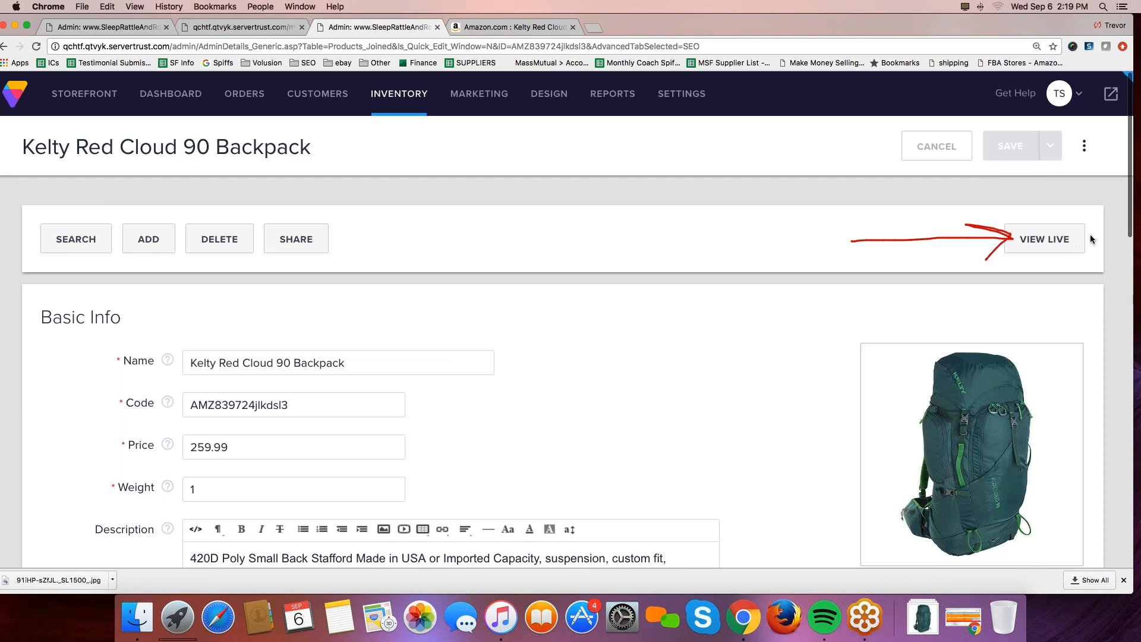
# Step: View the saved product's live page at a smaller page zoom, and check its title and description
pyautogui.click(1034, 249)
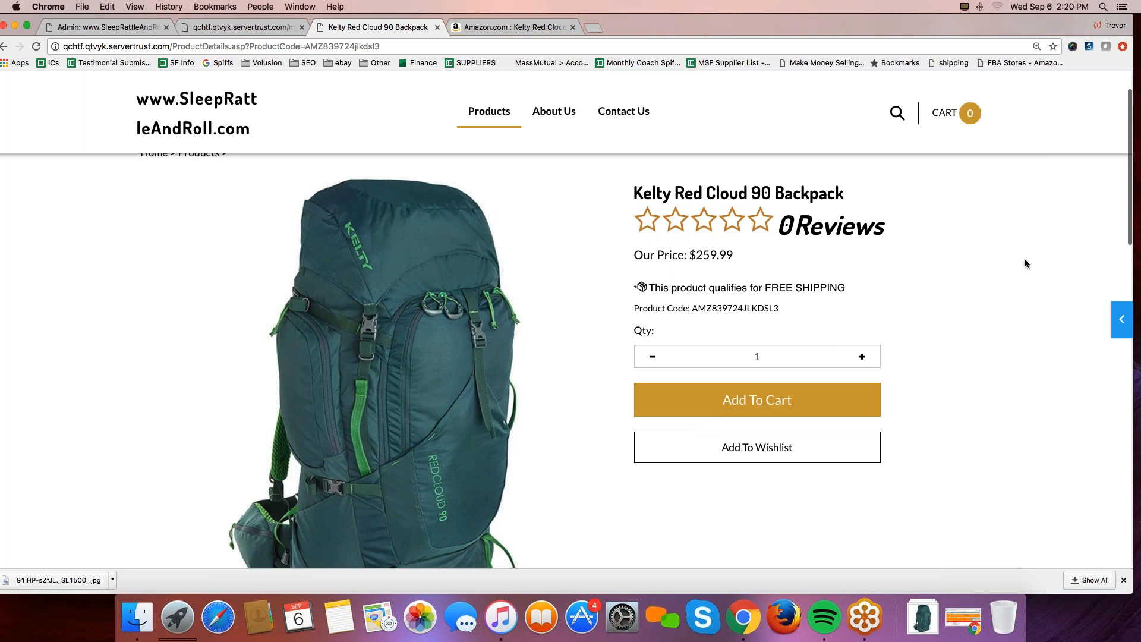
pyautogui.press('super+minus')
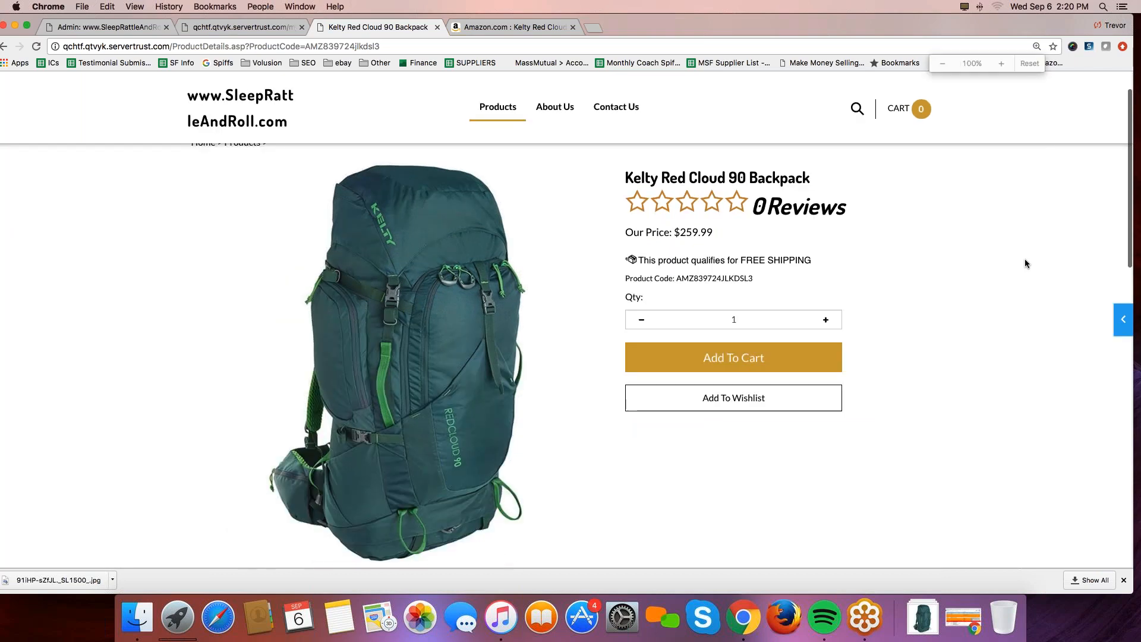
pyautogui.press('super+minus')
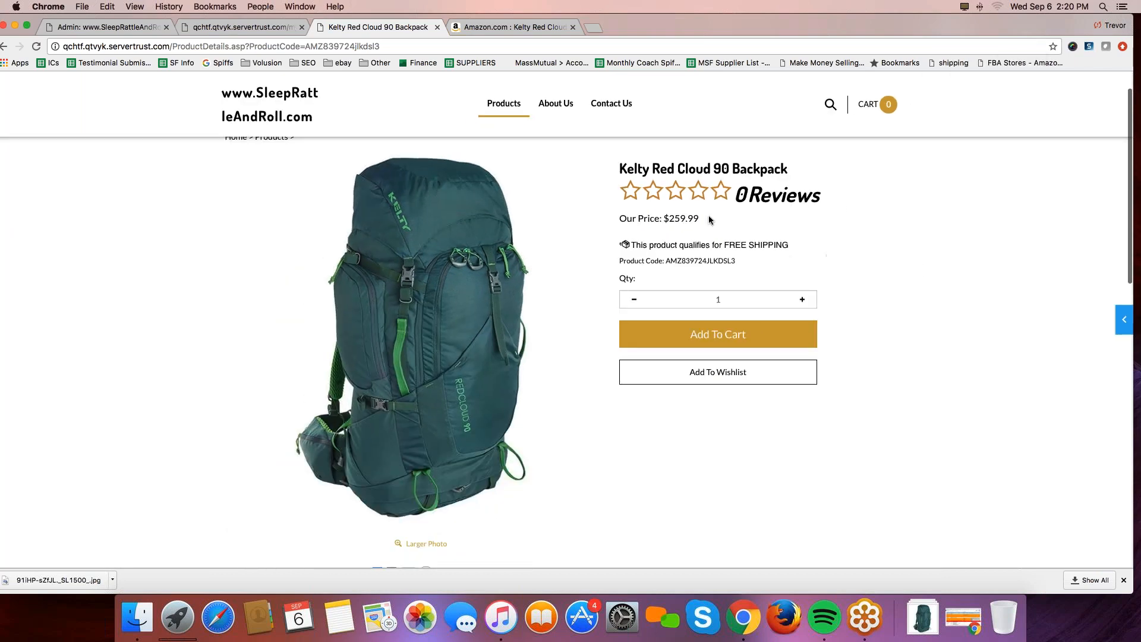
pyautogui.moveTo(620, 169); pyautogui.dragTo(788, 168)
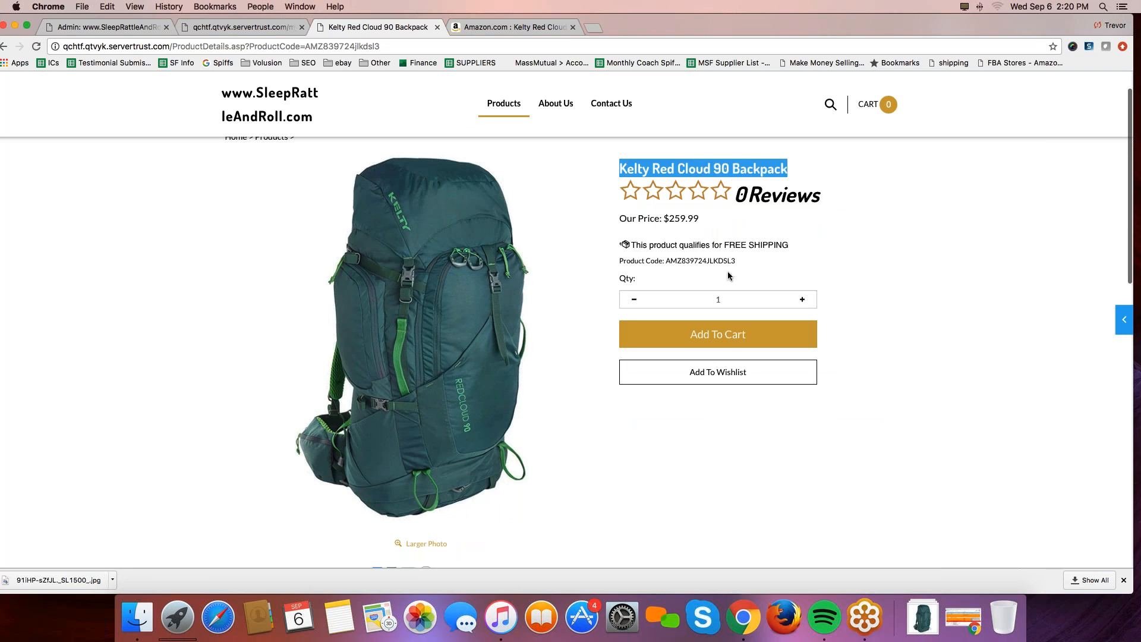
pyautogui.scroll(-5, 728, 272)
pyautogui.moveTo(242, 381); pyautogui.dragTo(415, 442)
pyautogui.scroll(6, 415, 442)
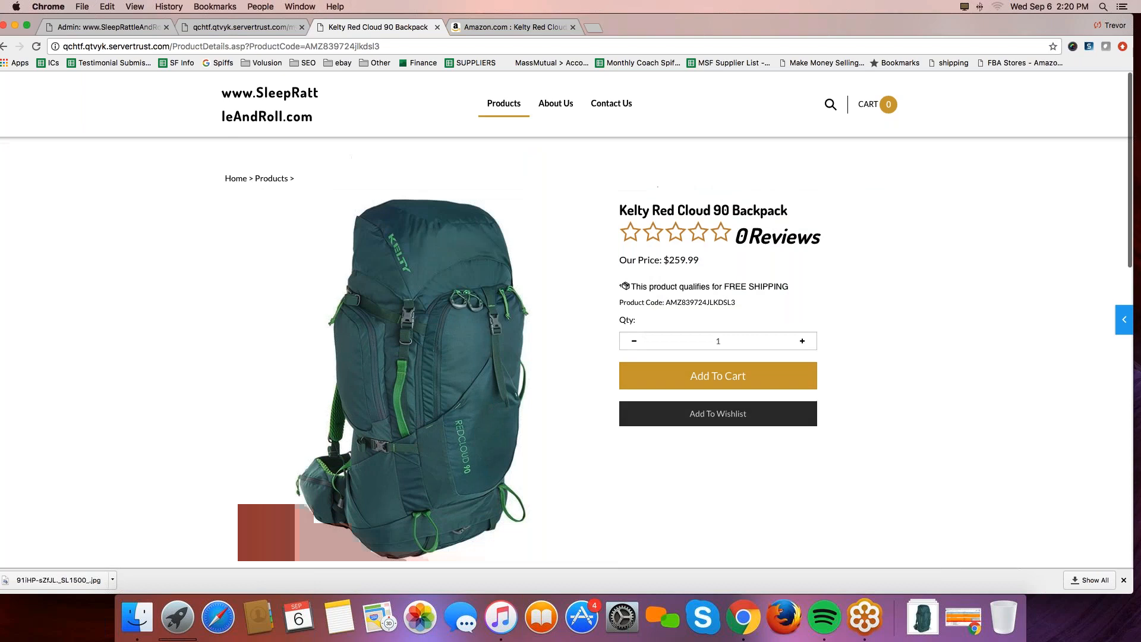
# Step: Find the Kelty Red Cloud 90 Backpack in the storefront's Products category and open its product page
pyautogui.click(500, 110)
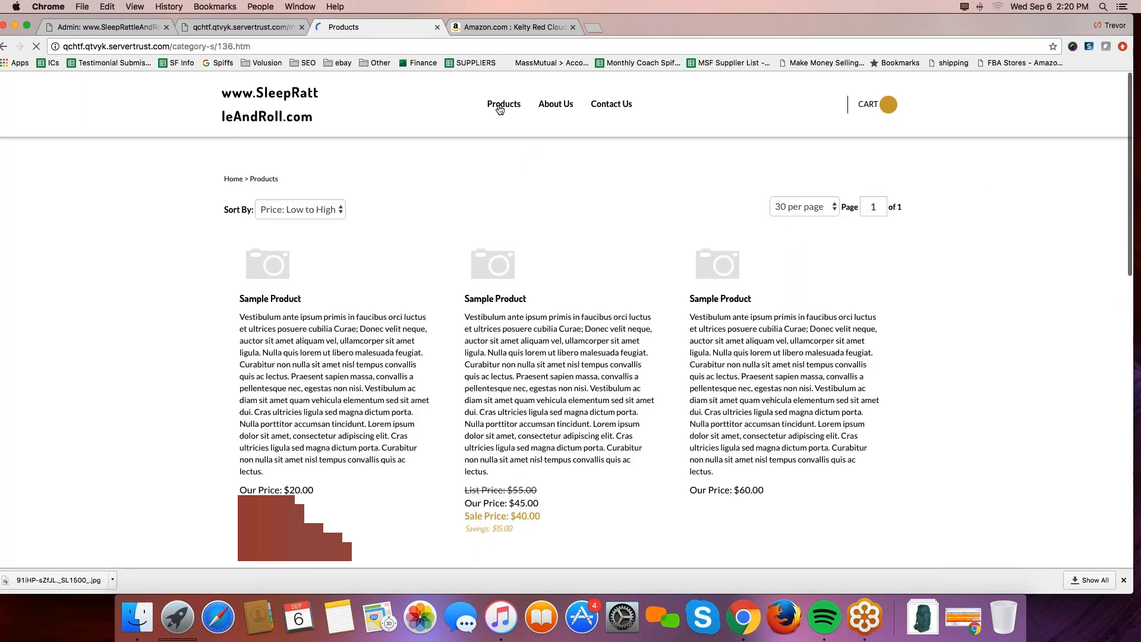
pyautogui.scroll(-8, 501, 108)
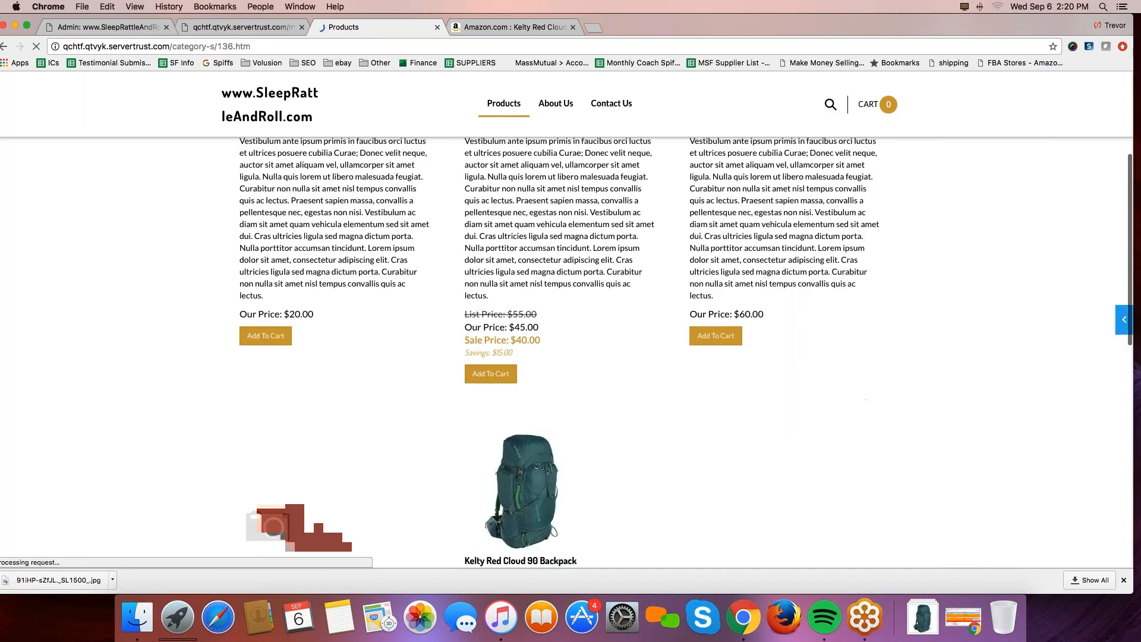
pyautogui.scroll(3, 501, 109)
pyautogui.scroll(-3, 533, 250)
pyautogui.click(533, 250)
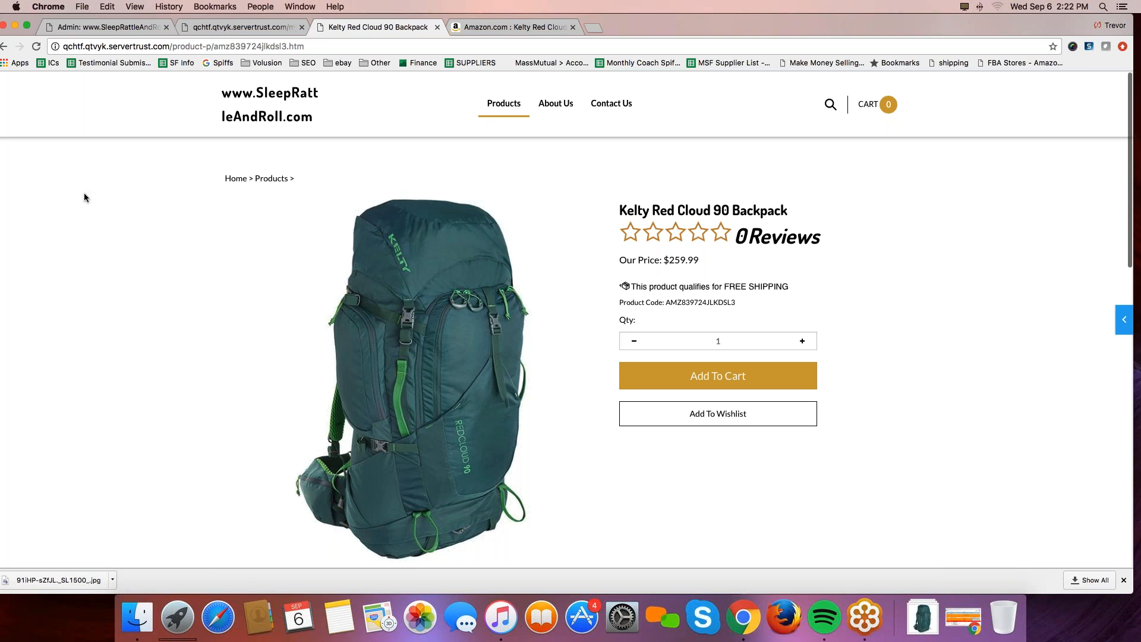
pyautogui.scroll(-1, 84, 194)
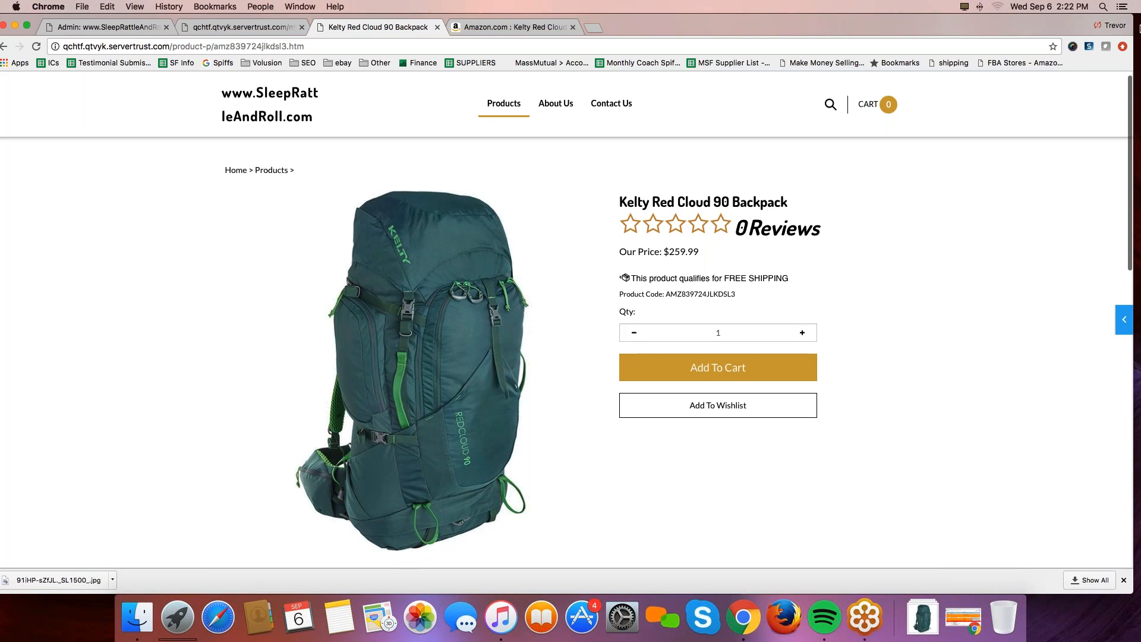